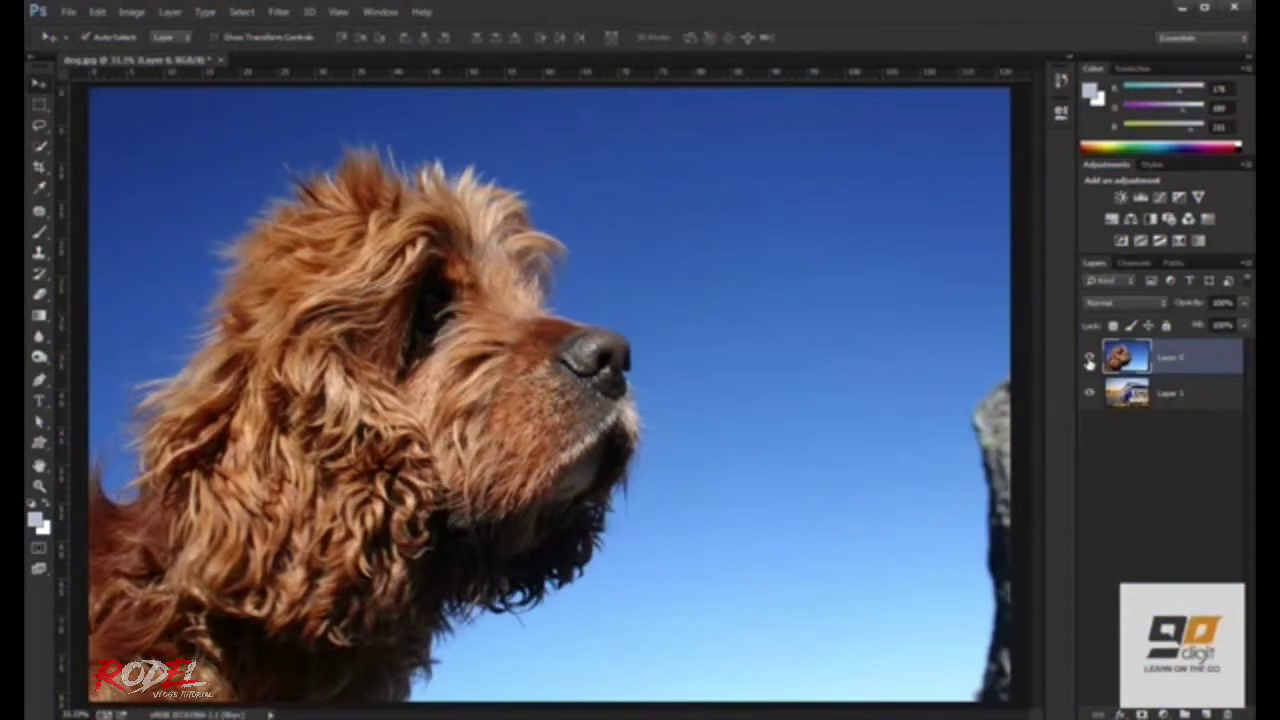
Check the truck under the dog layer, then open Color Range beside the image
click(1090, 362)
click(1090, 360)
click(277, 12)
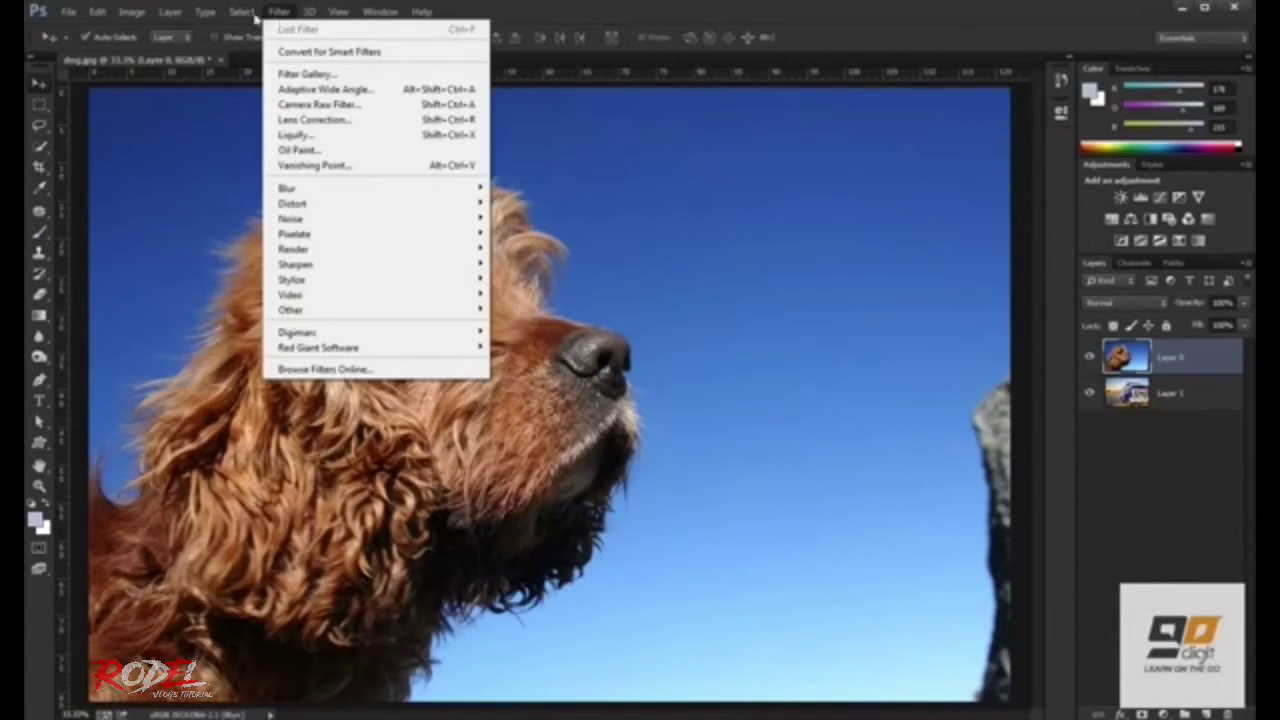
click(272, 163)
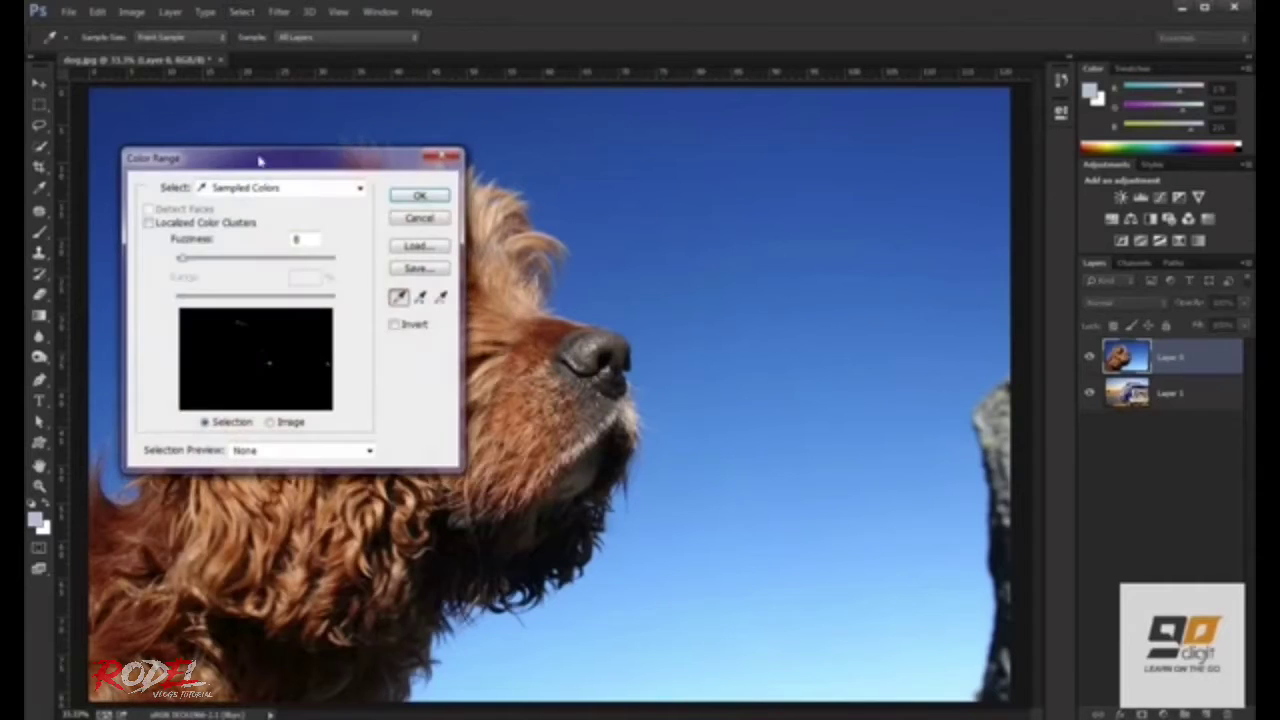
drag(258, 160, 763, 180)
Select the blue sky by sampling its tones and raising Fuzziness
click(132, 108)
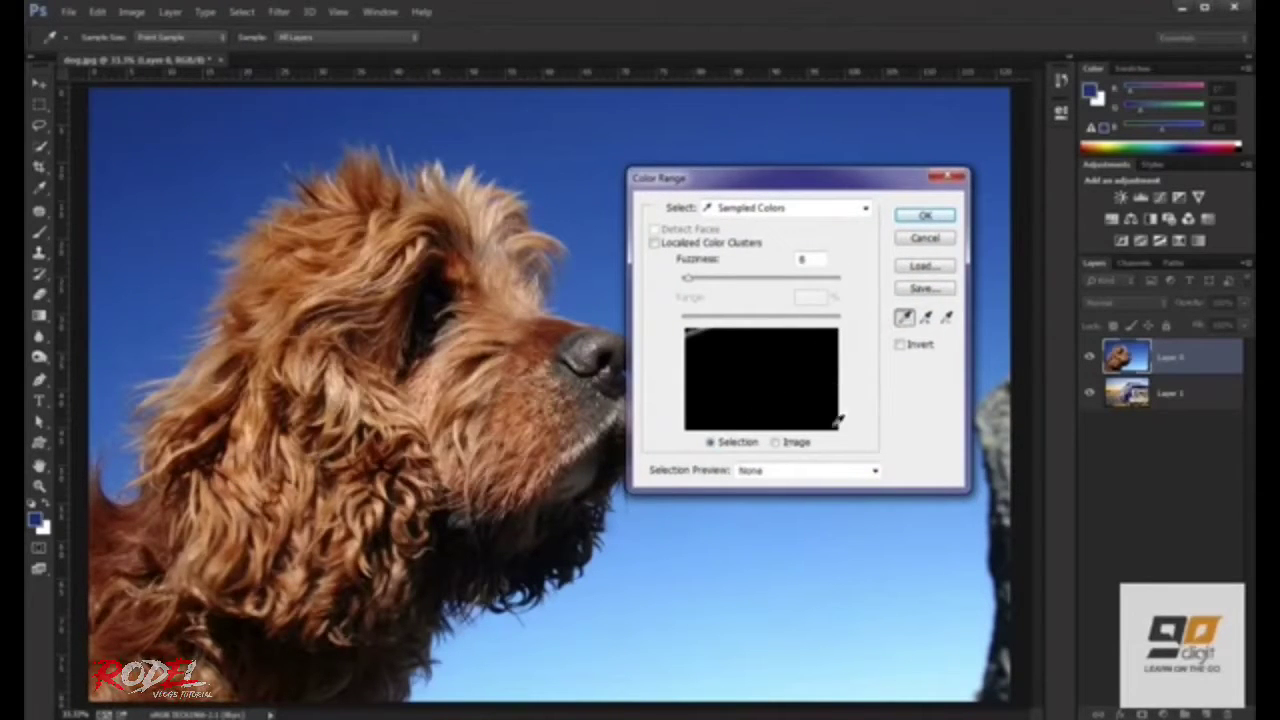
click(925, 317)
click(823, 364)
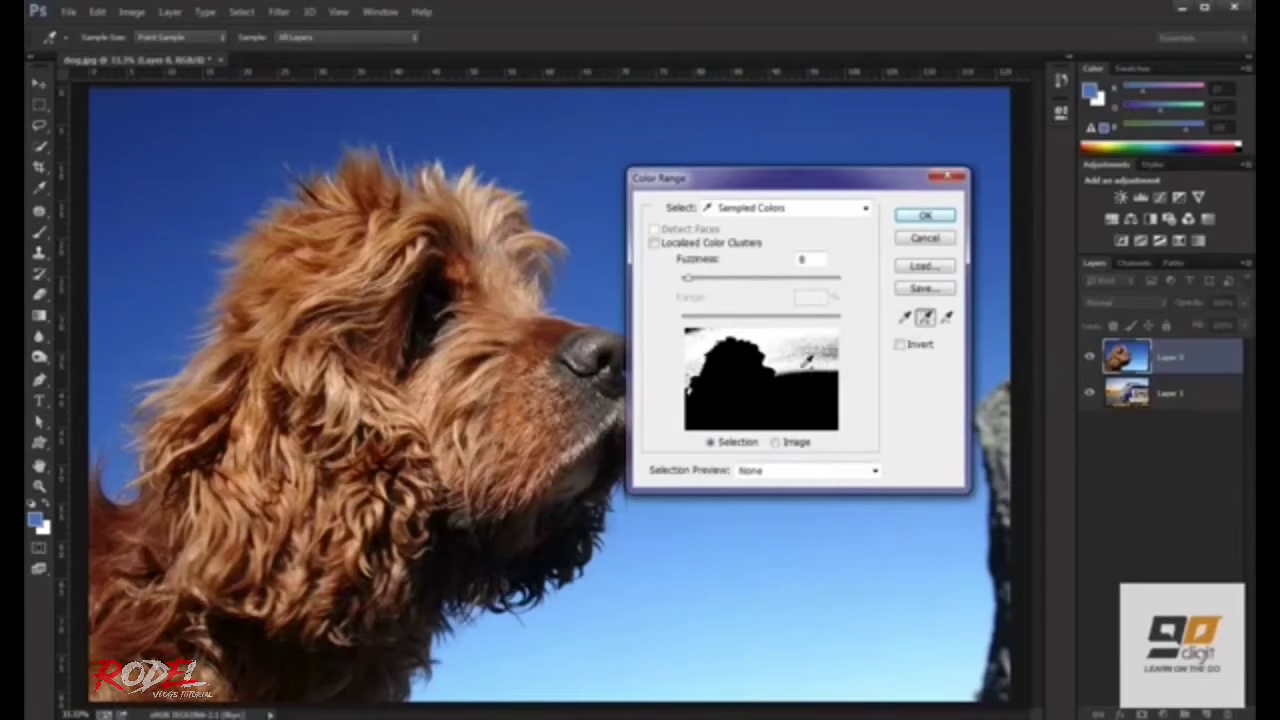
click(808, 345)
click(800, 400)
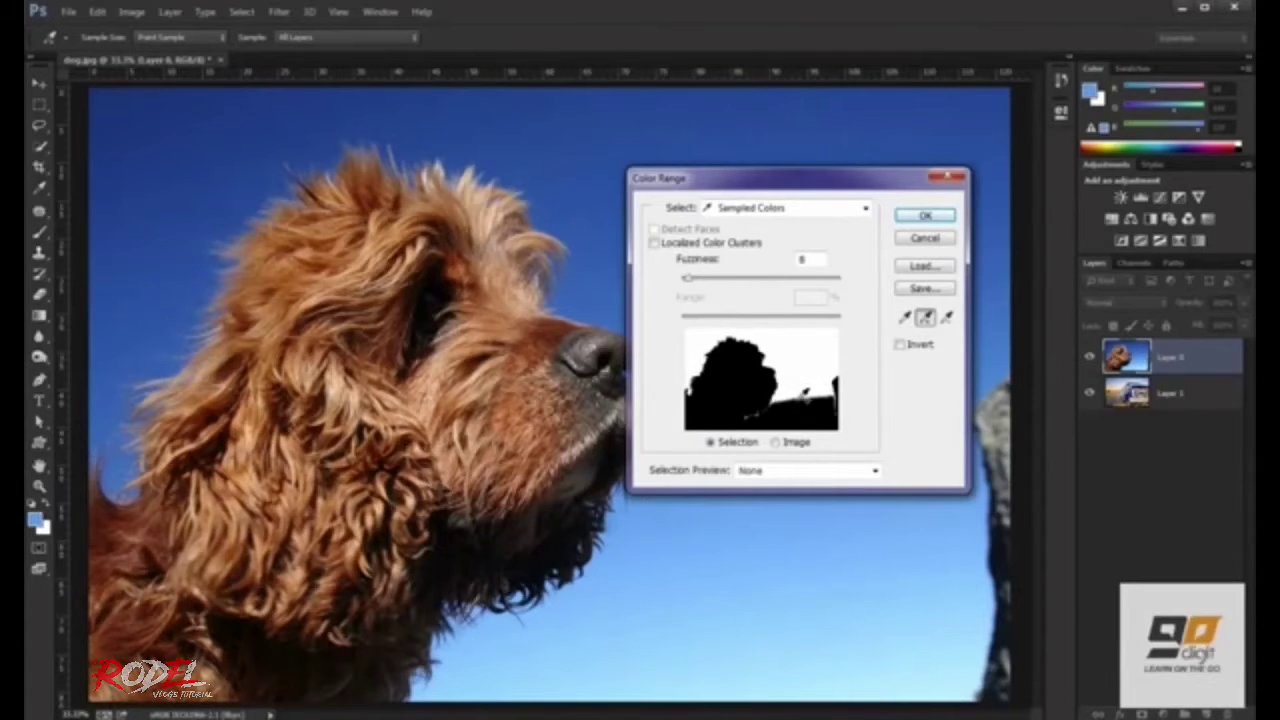
click(805, 420)
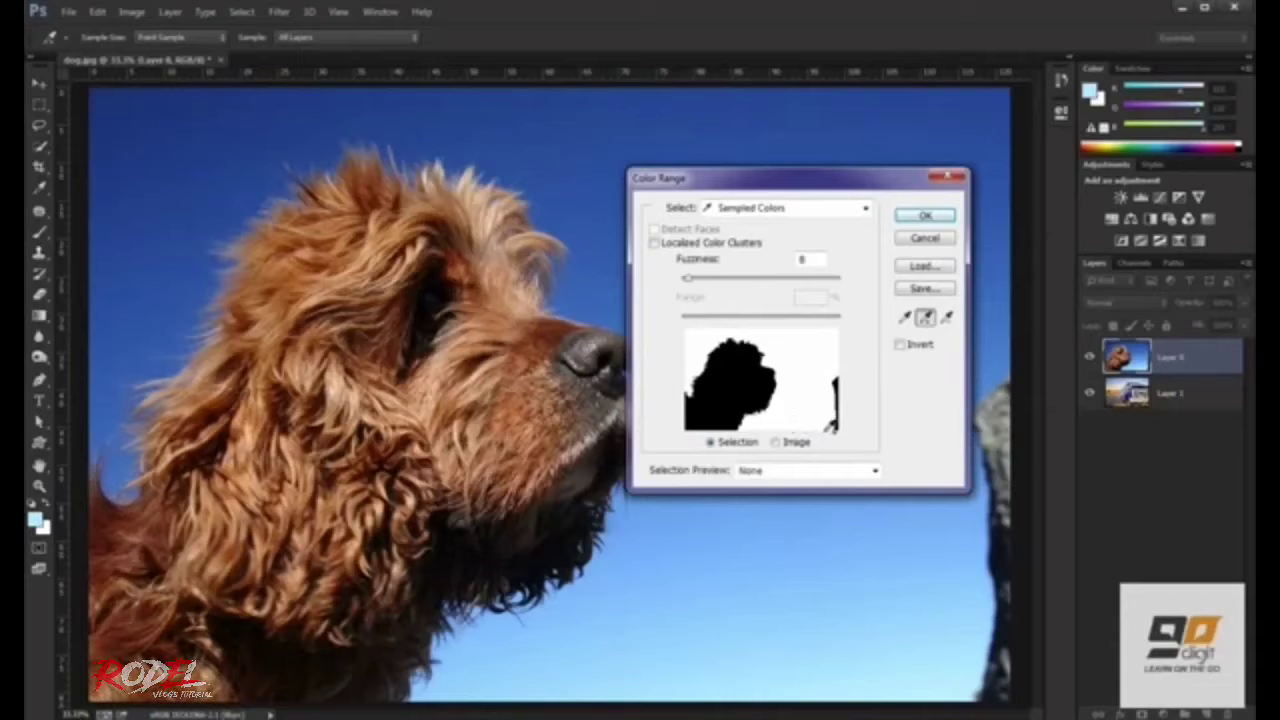
drag(687, 281, 708, 287)
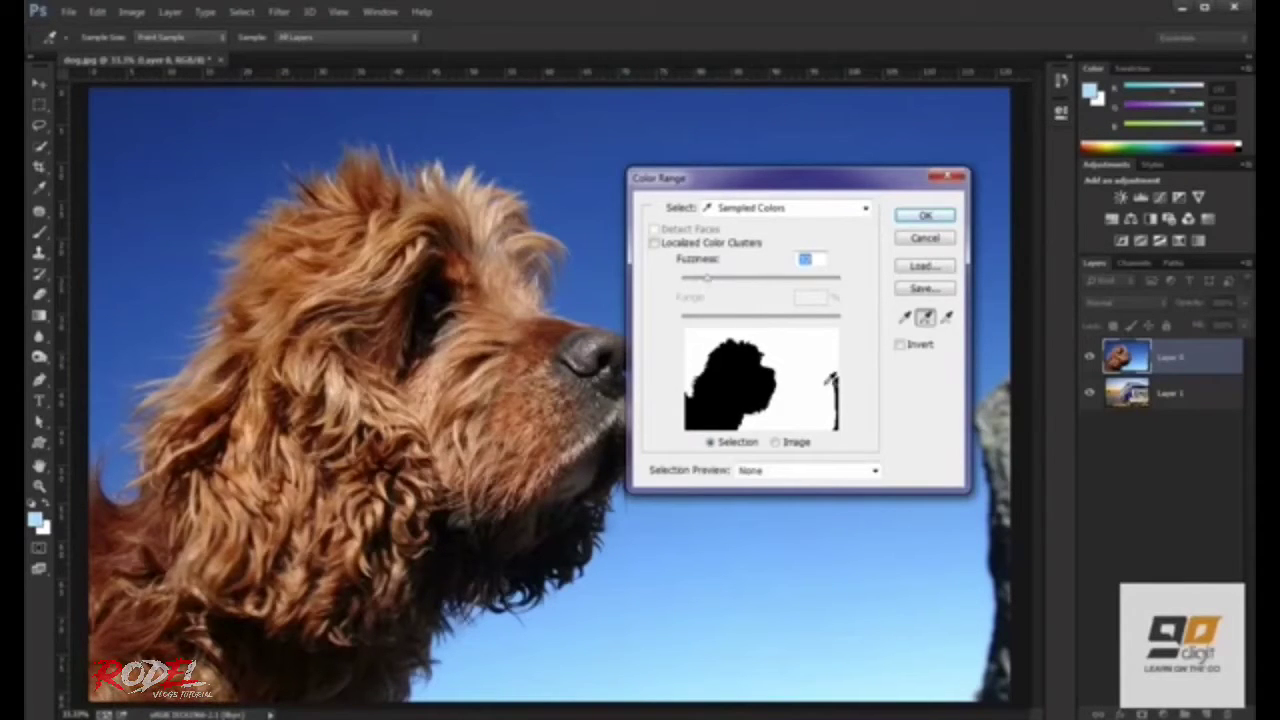
click(919, 222)
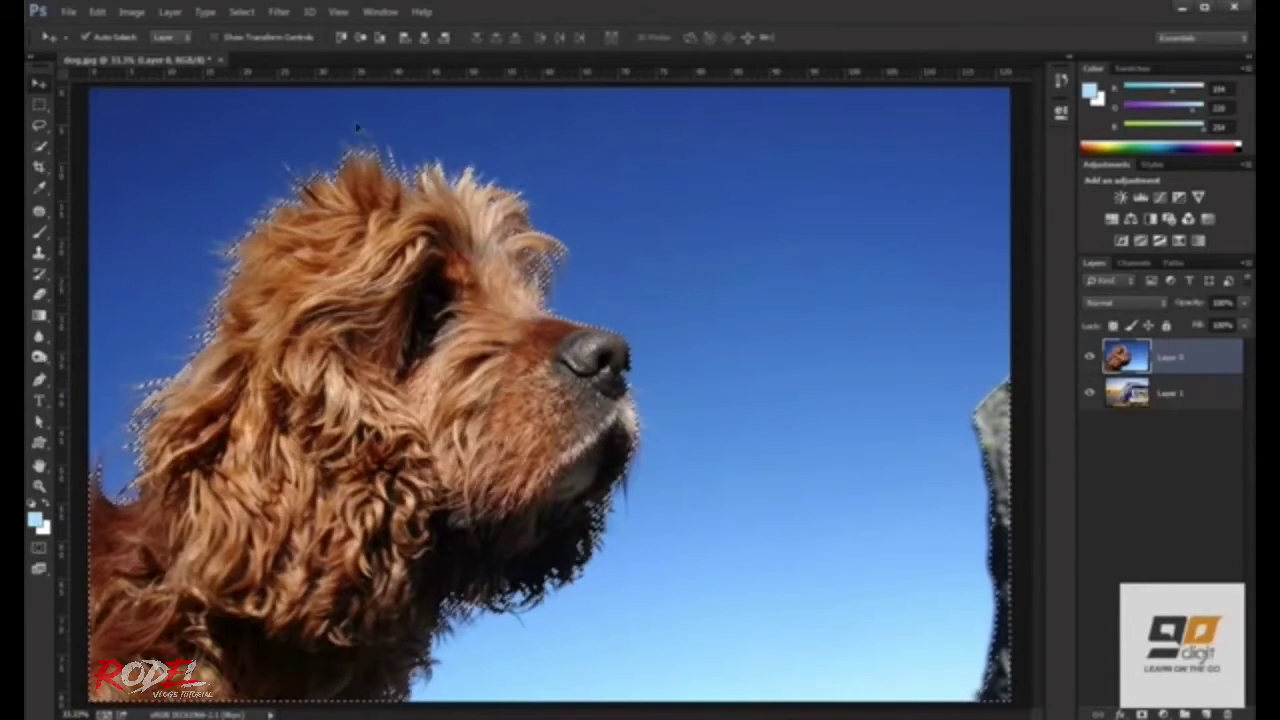
Invert the sky selection to select the dog, and open Refine Edge
click(241, 12)
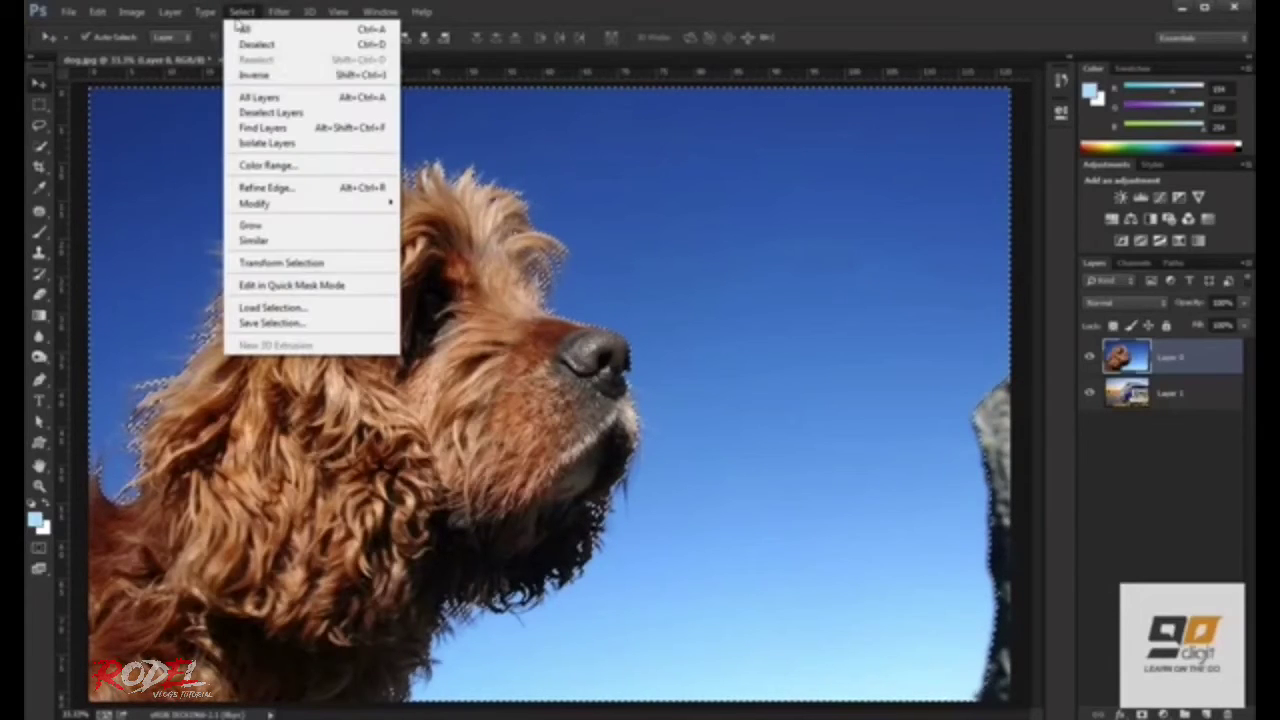
click(250, 74)
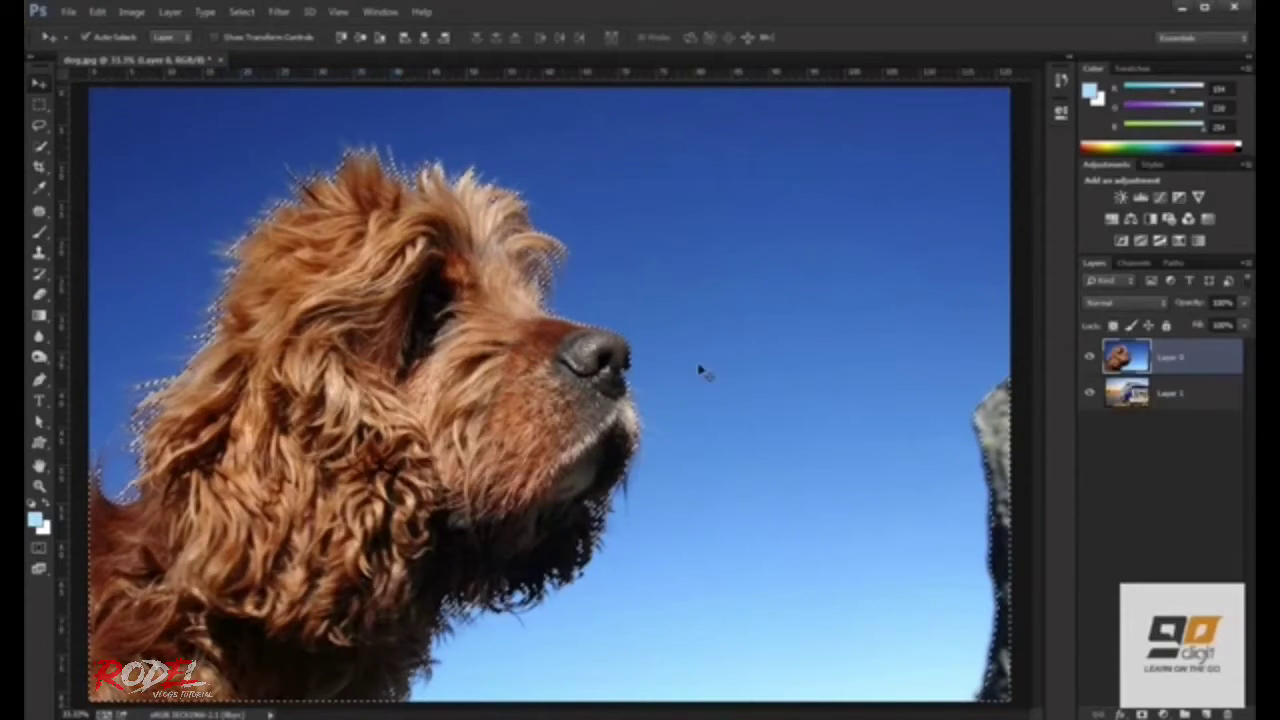
key(w)
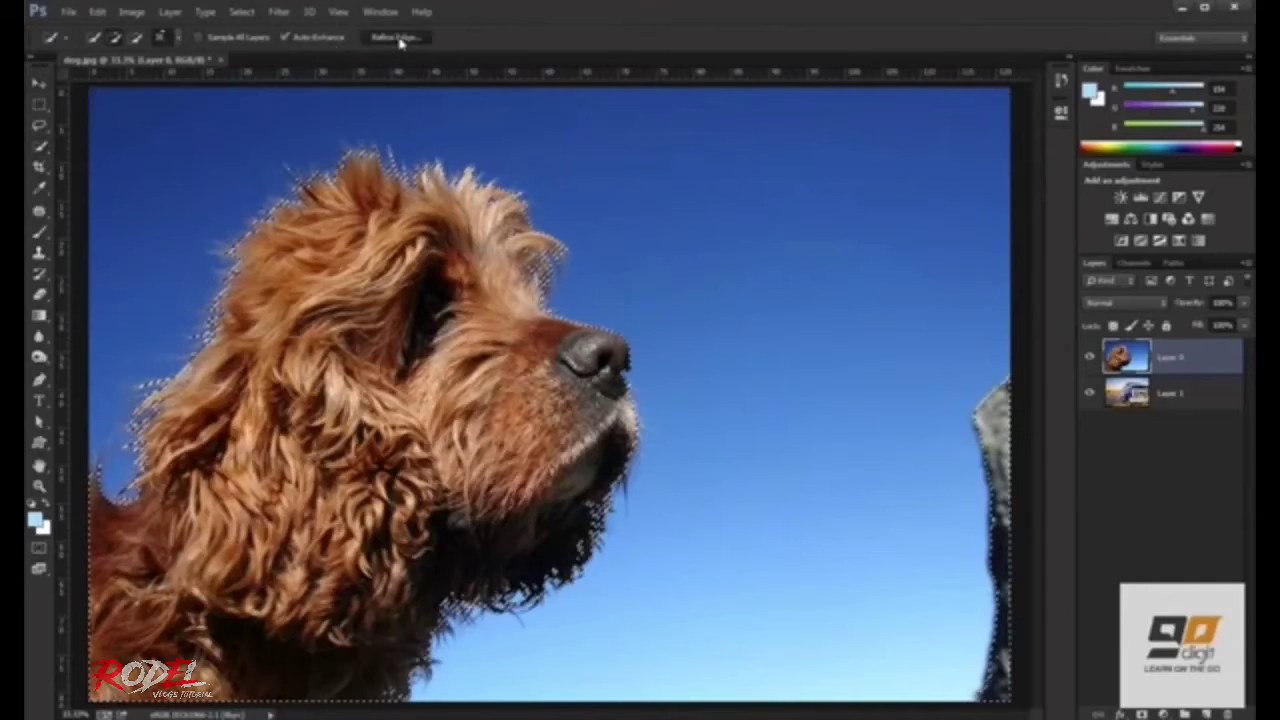
click(397, 37)
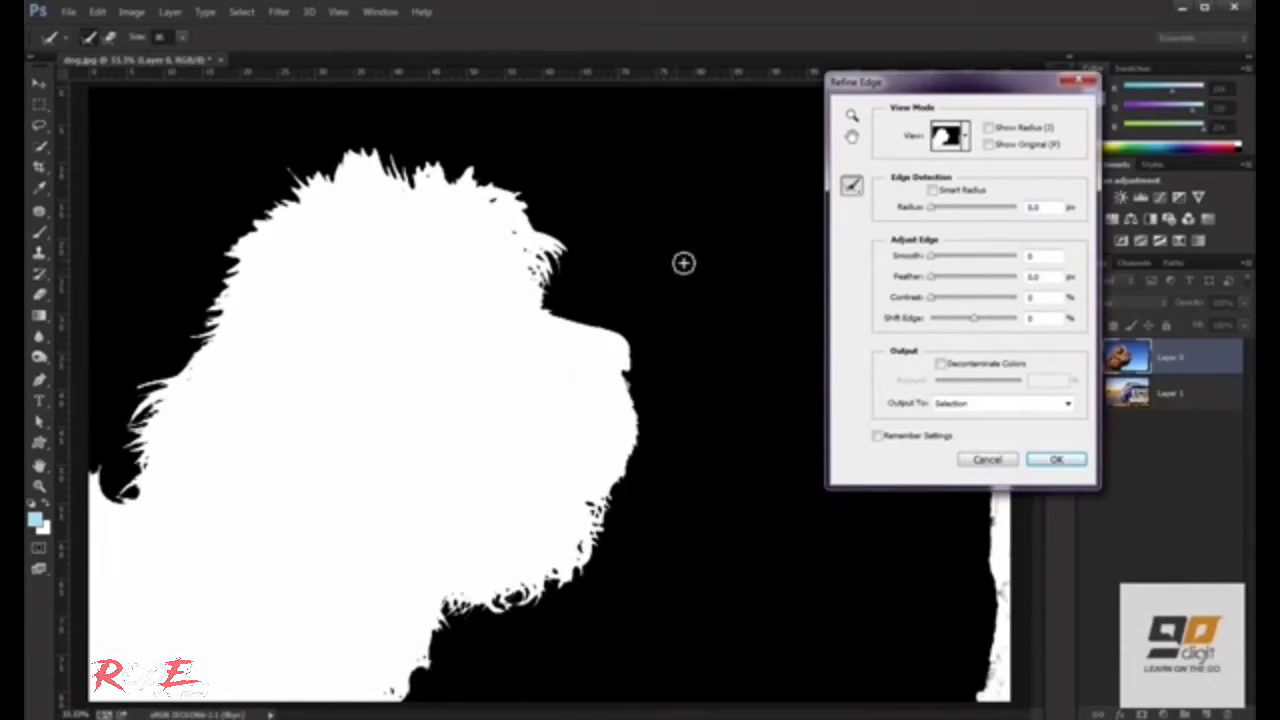
Refine the fur edges on the head, face and chin, erase refinement over the nose, and preview On Black
mouse_move(550, 240)
mouse_down()
mouse_move(570, 260)
mouse_move(290, 170)
mouse_move(140, 430)
mouse_up()
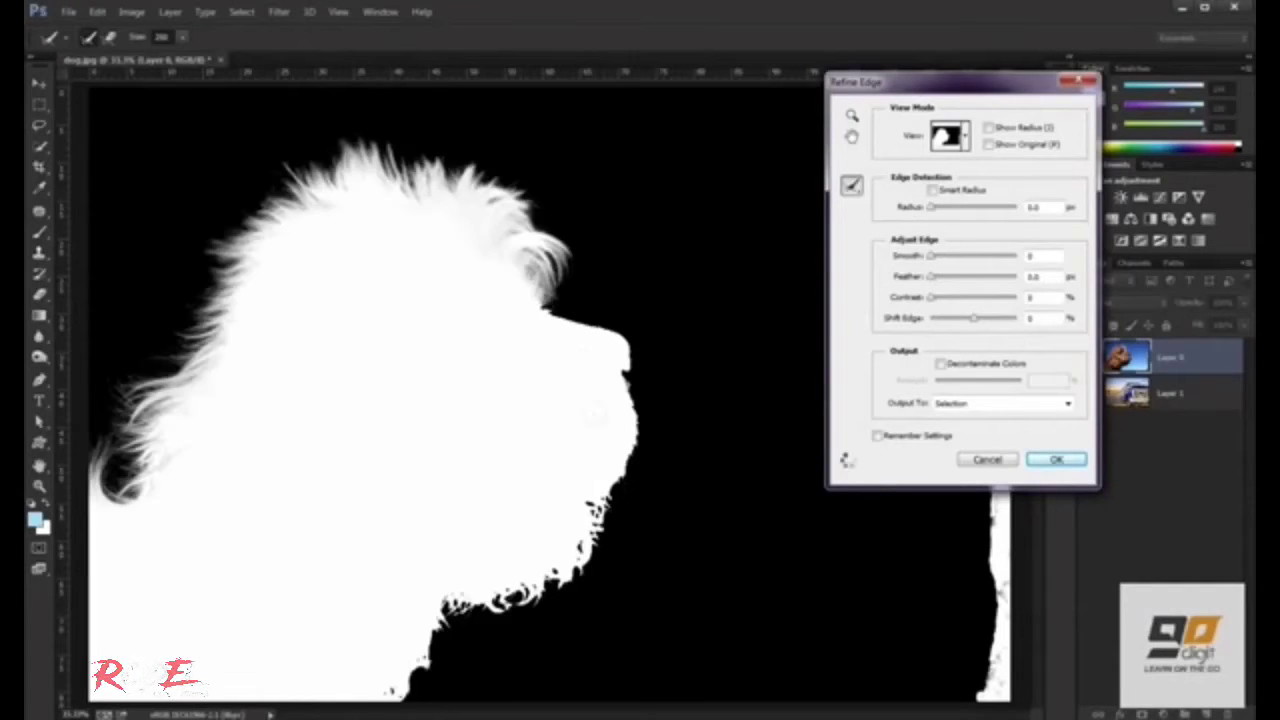
mouse_move(585, 305)
mouse_down()
mouse_move(620, 530)
mouse_move(410, 690)
mouse_up()
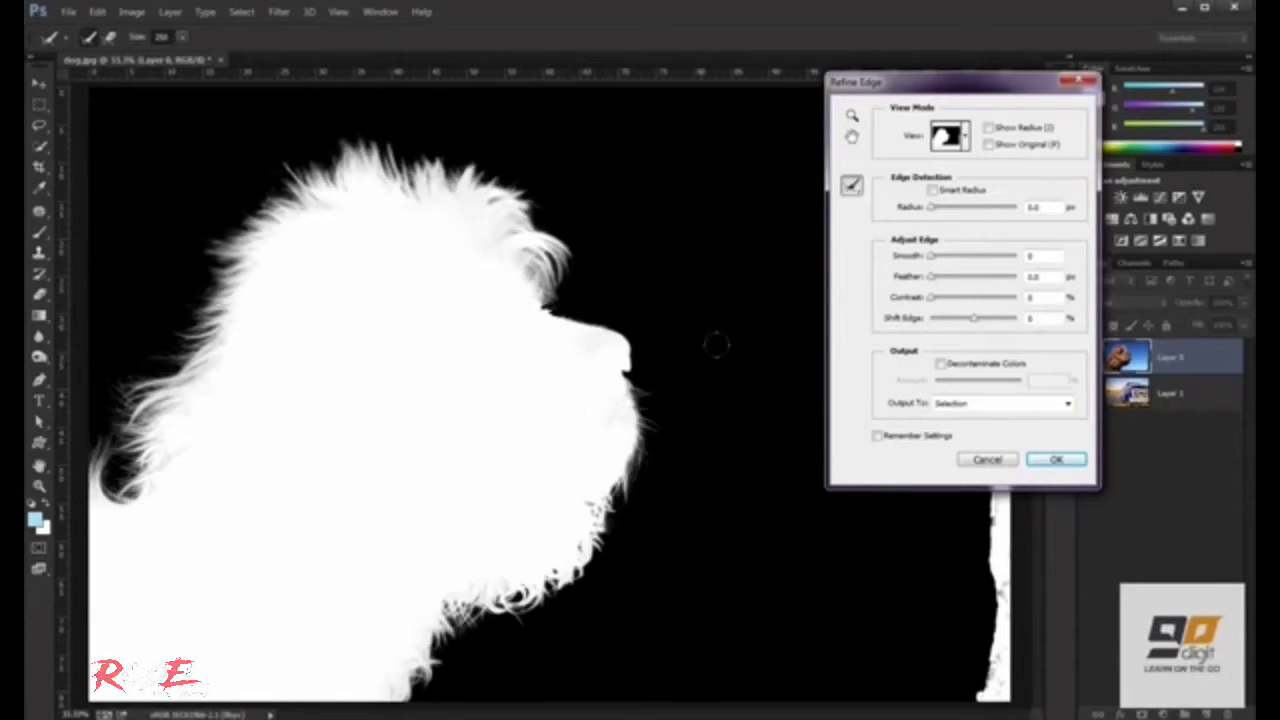
click(851, 184)
click(925, 201)
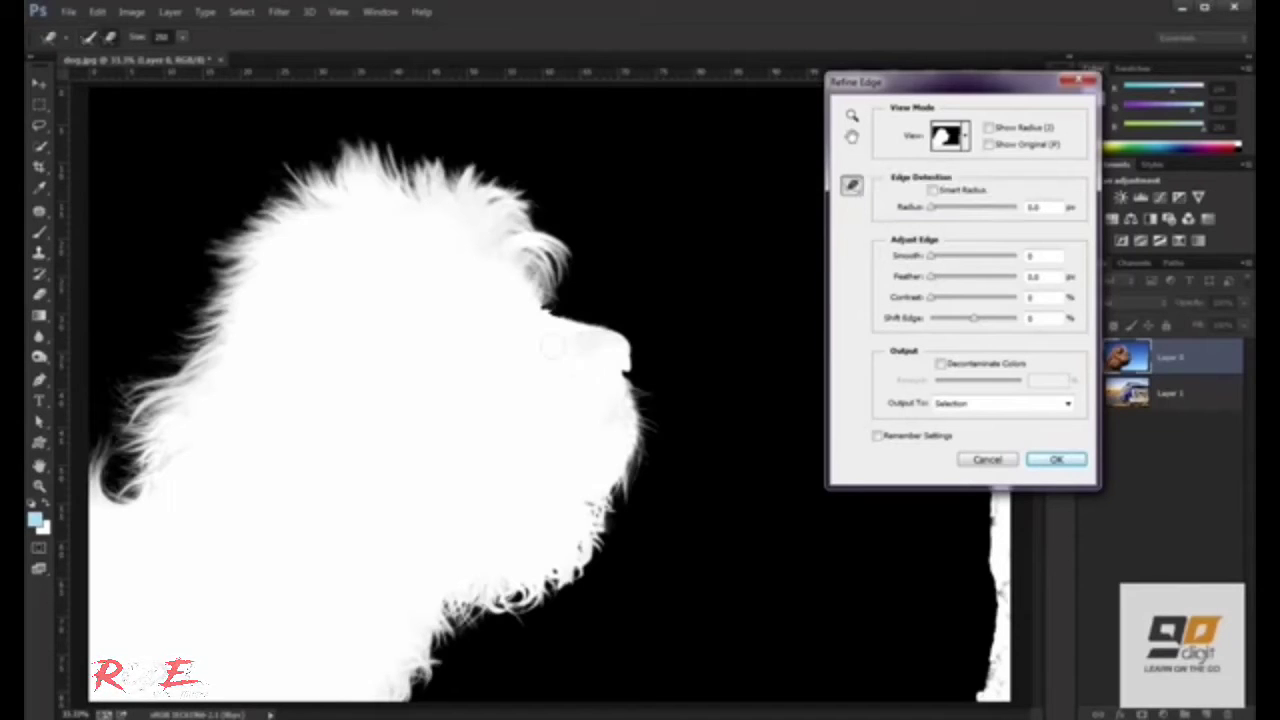
drag(555, 355, 590, 390)
click(858, 195)
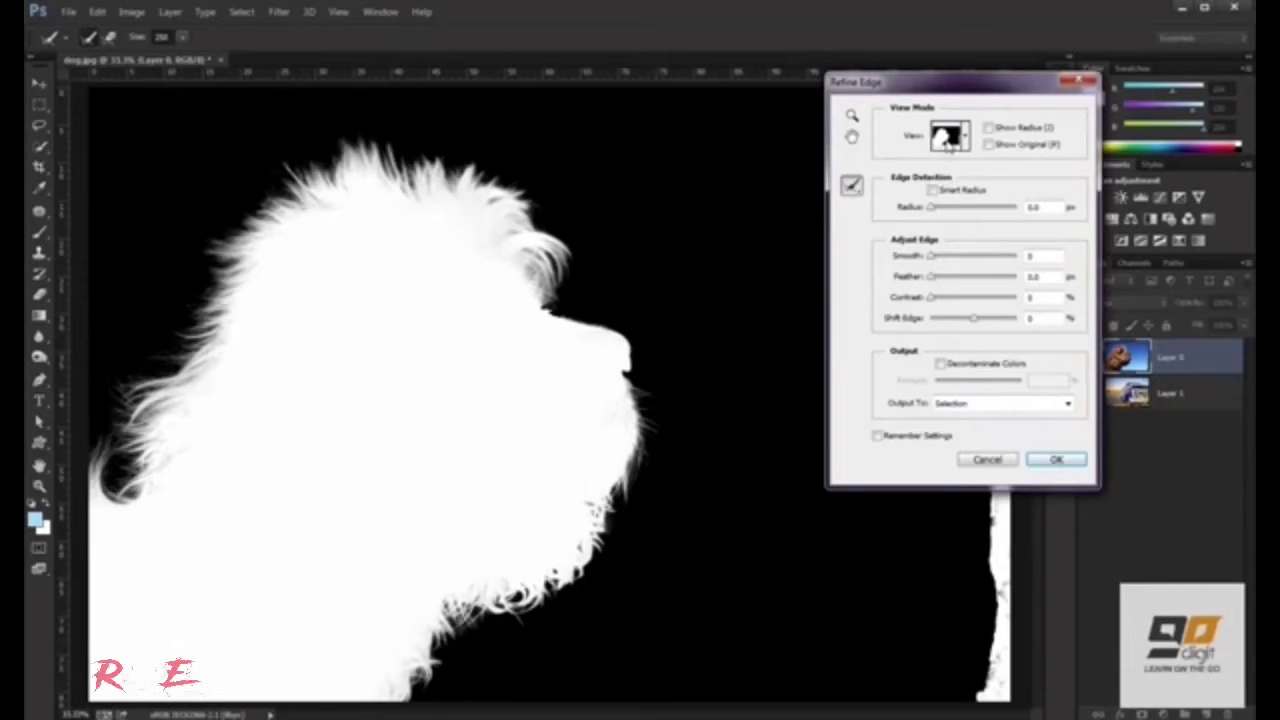
click(950, 146)
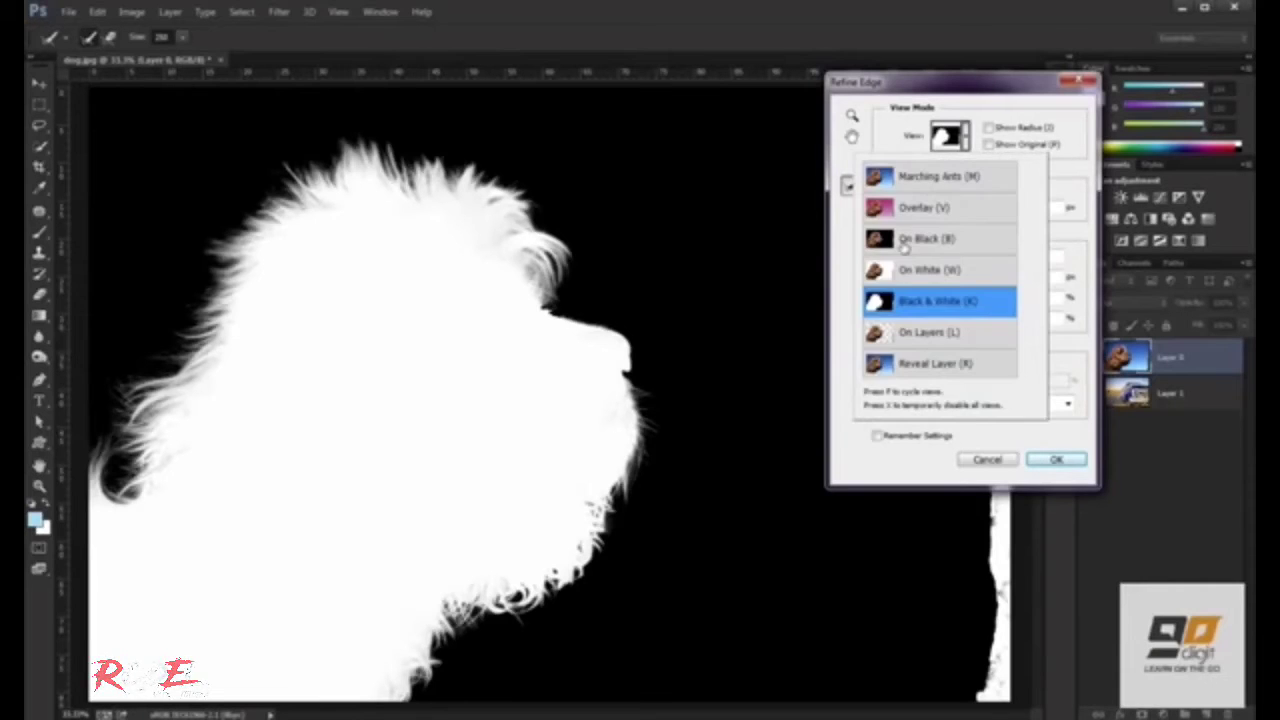
Adjust Smooth, Feather and Contrast, shift the edge slightly inward, and decontaminate the blue fringes. Output the dog to a new masked layer
click(885, 90)
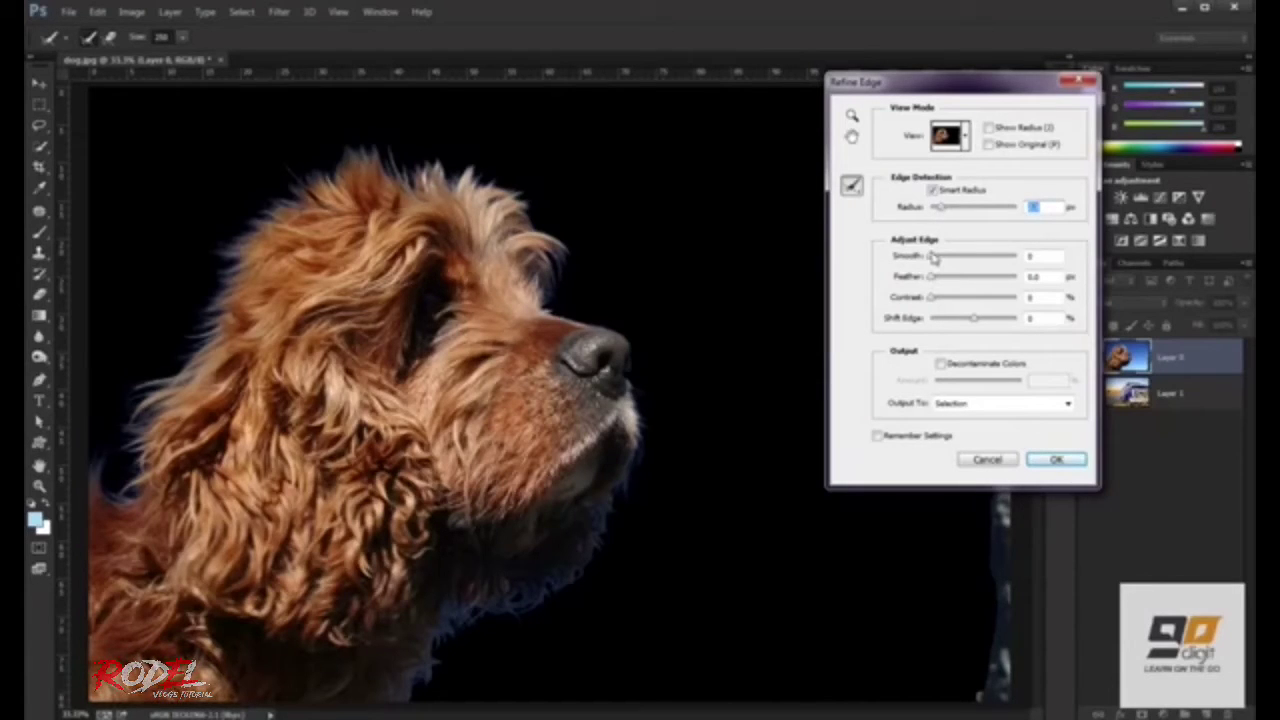
click(935, 258)
click(936, 280)
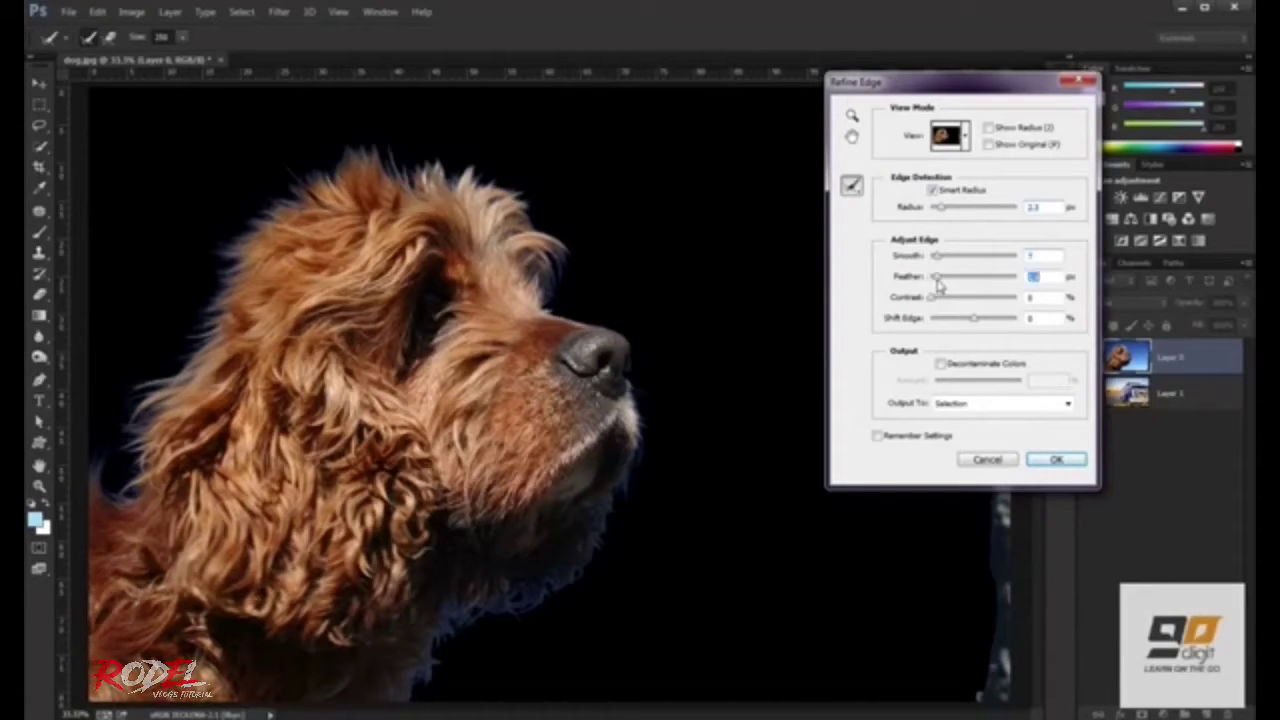
click(937, 298)
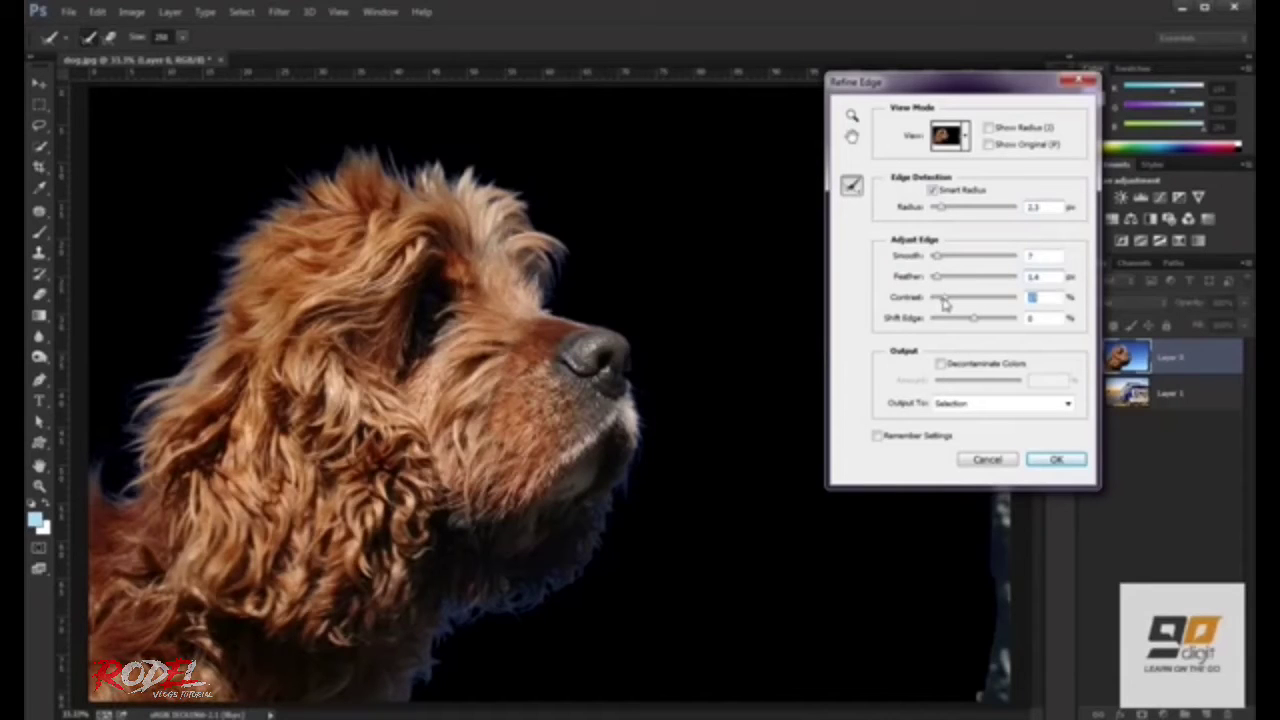
mouse_move(974, 320)
mouse_down()
mouse_move(958, 324)
mouse_move(951, 285)
mouse_move(938, 284)
mouse_up()
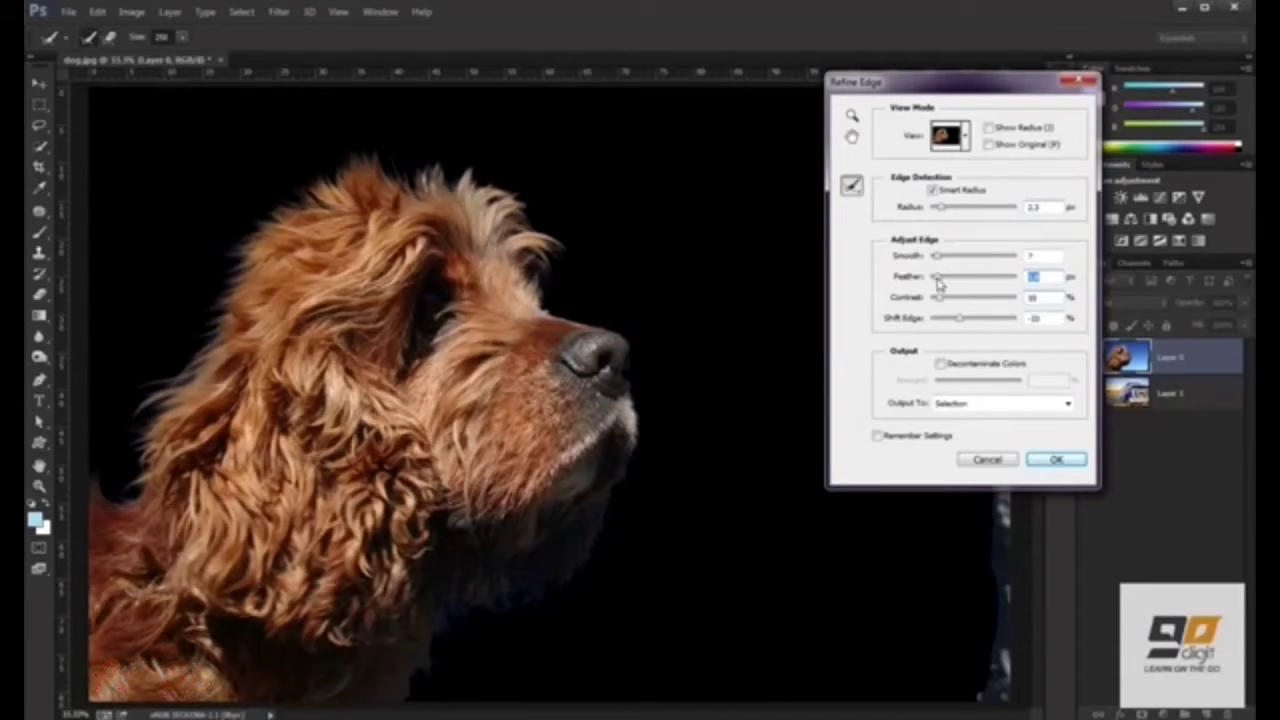
click(940, 364)
mouse_move(983, 386)
mouse_down()
mouse_move(962, 387)
mouse_move(1000, 390)
mouse_move(983, 388)
mouse_up()
click(1058, 461)
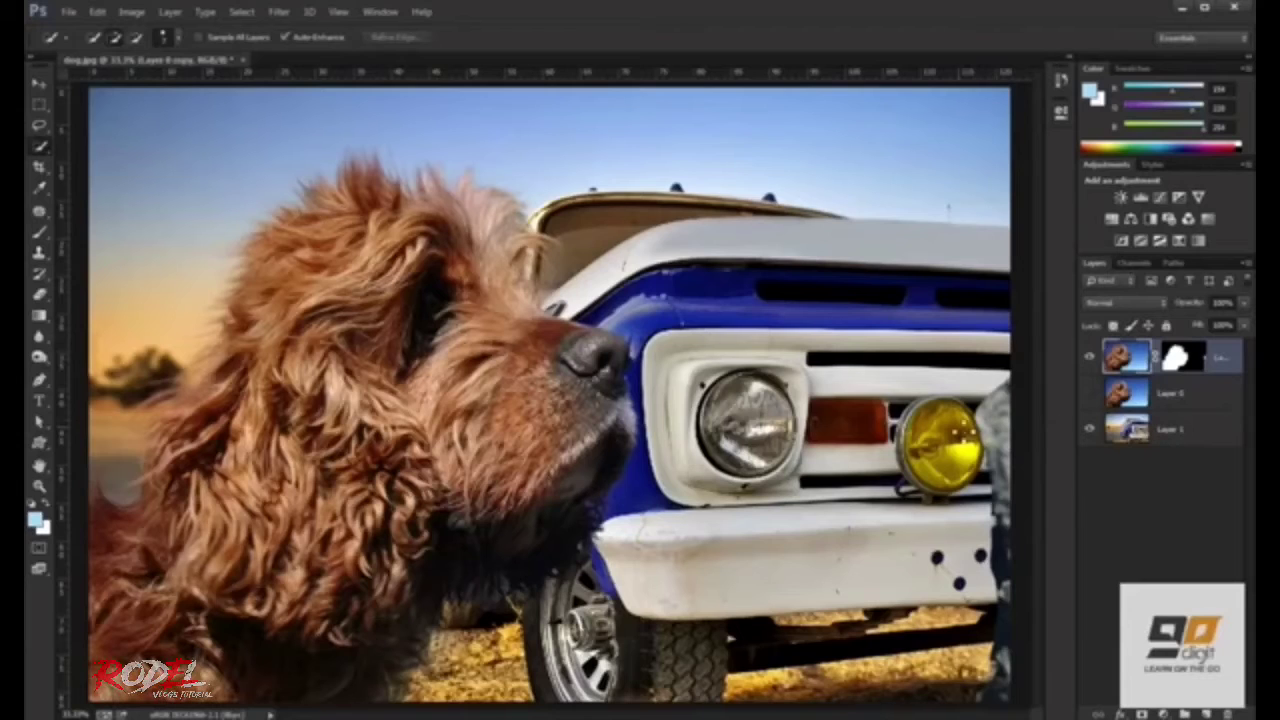
Paint black at 100% opacity on the dog layer's mask to hide the right-edge strip
key(ctrl+minus)
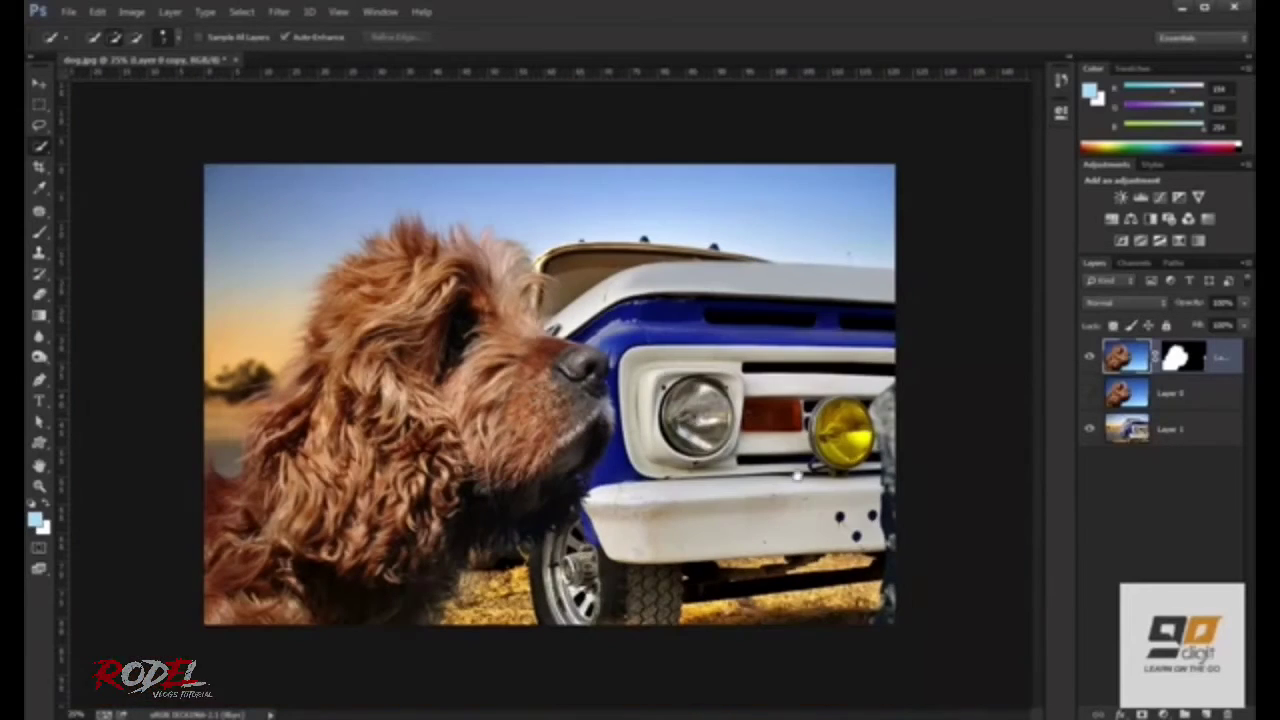
click(1176, 358)
click(40, 232)
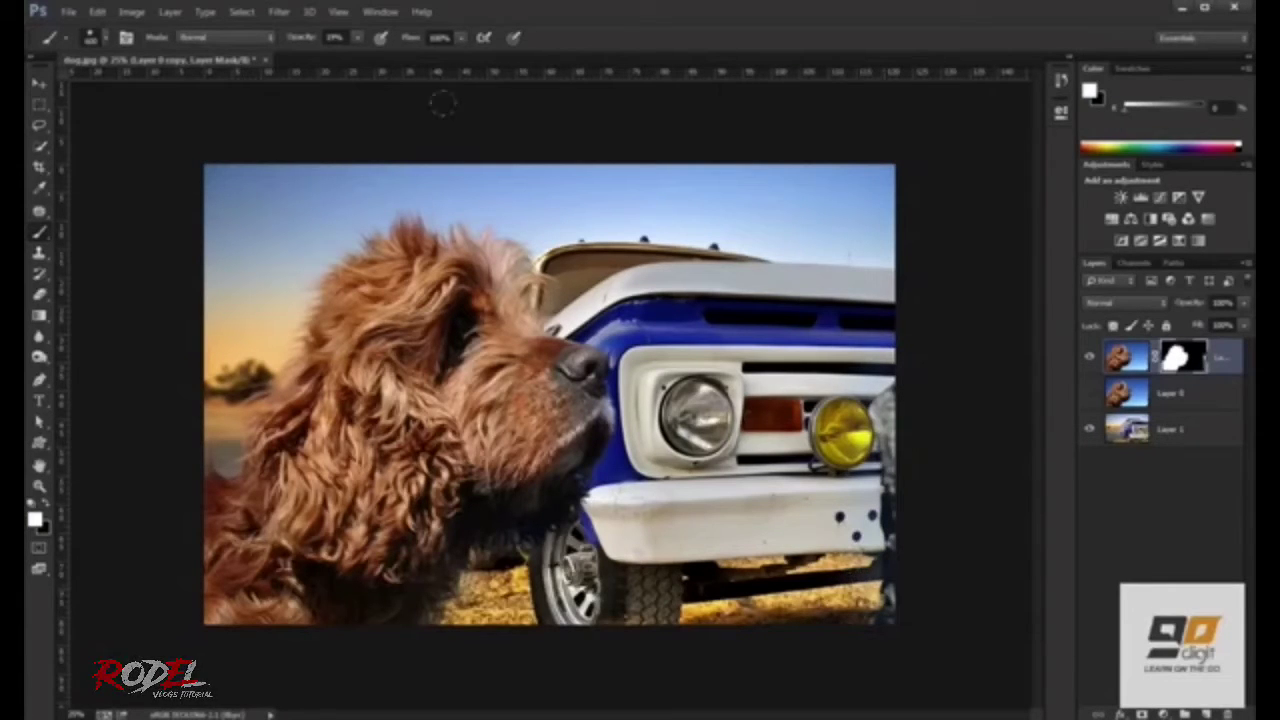
drag(358, 38, 604, 72)
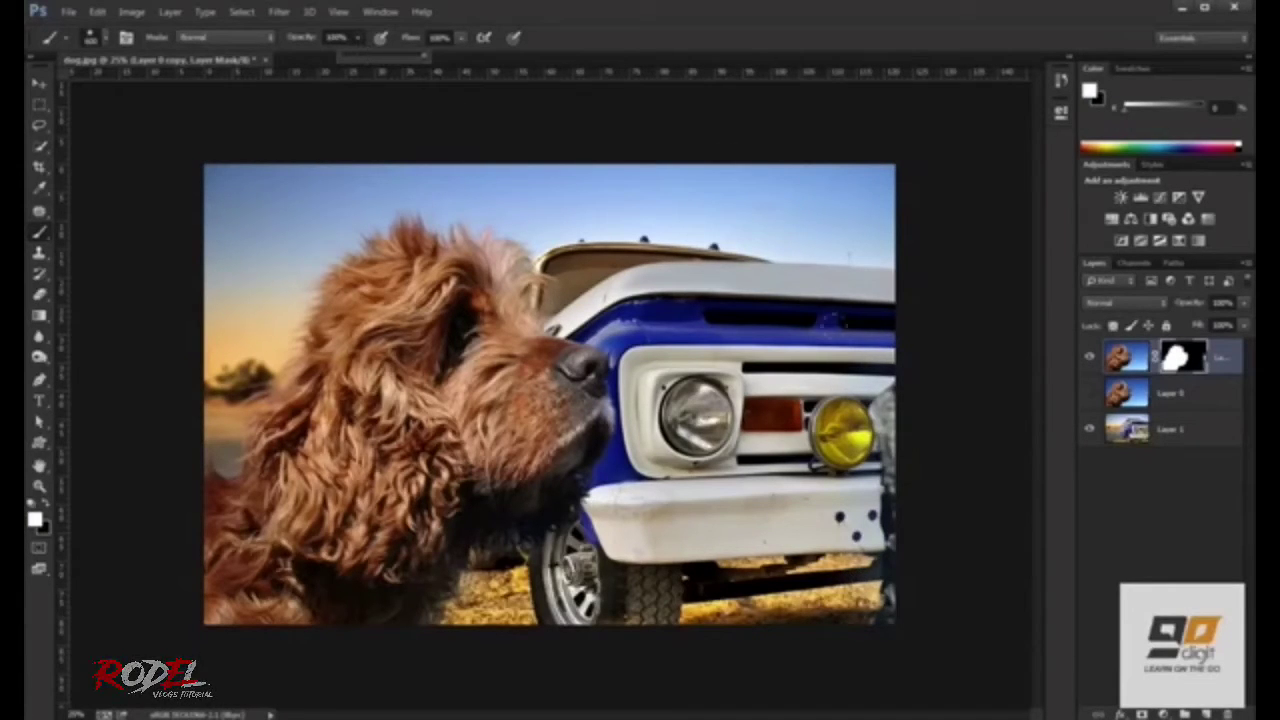
drag(850, 340, 850, 620)
key(ctrl+z)
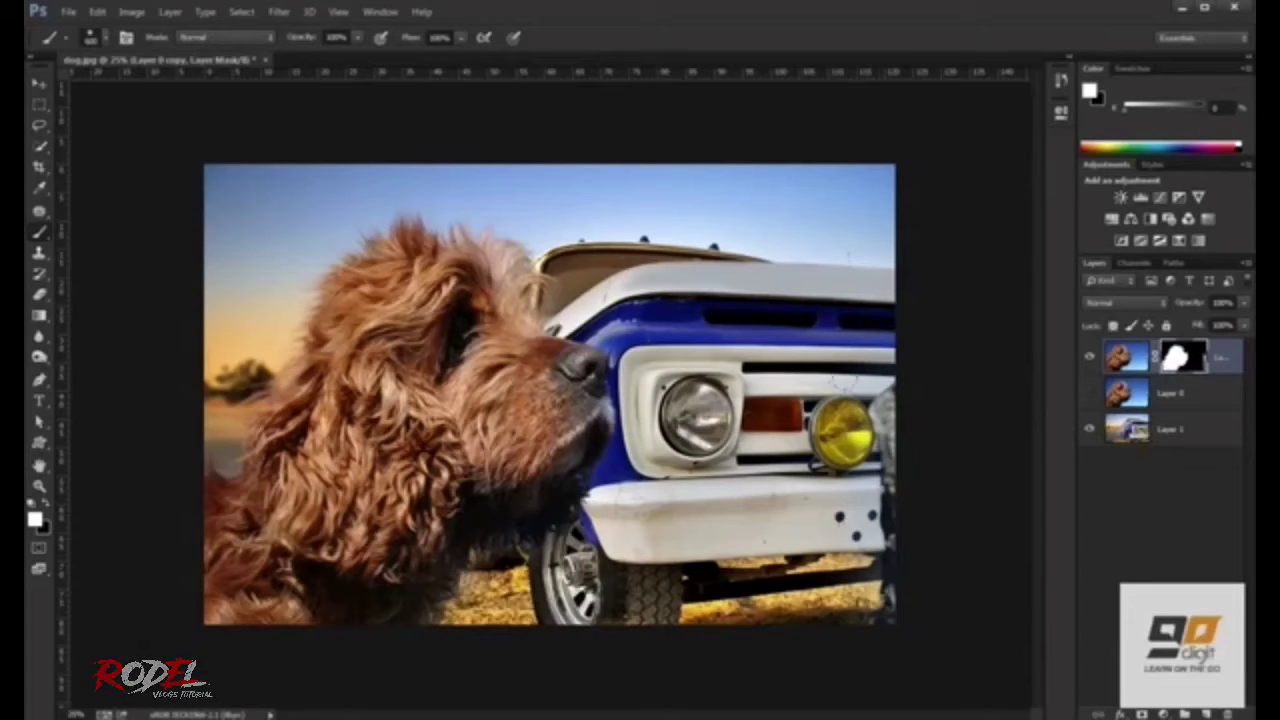
click(46, 508)
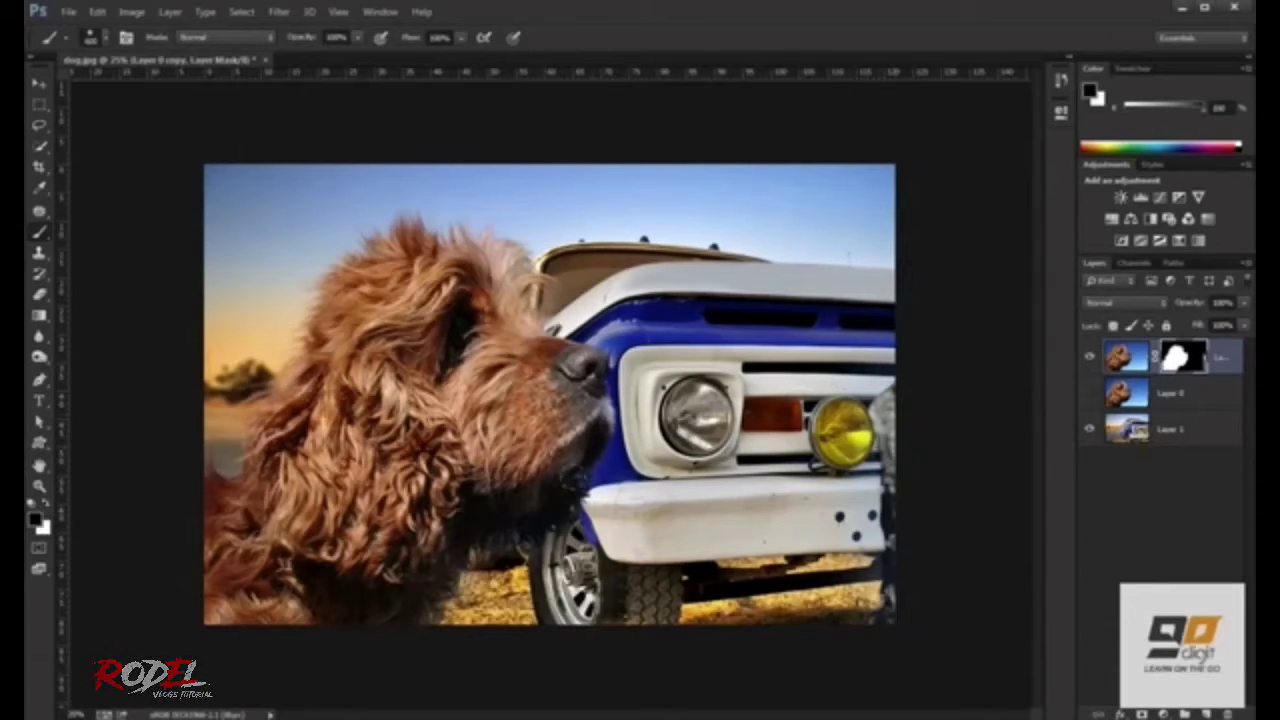
drag(876, 370, 876, 620)
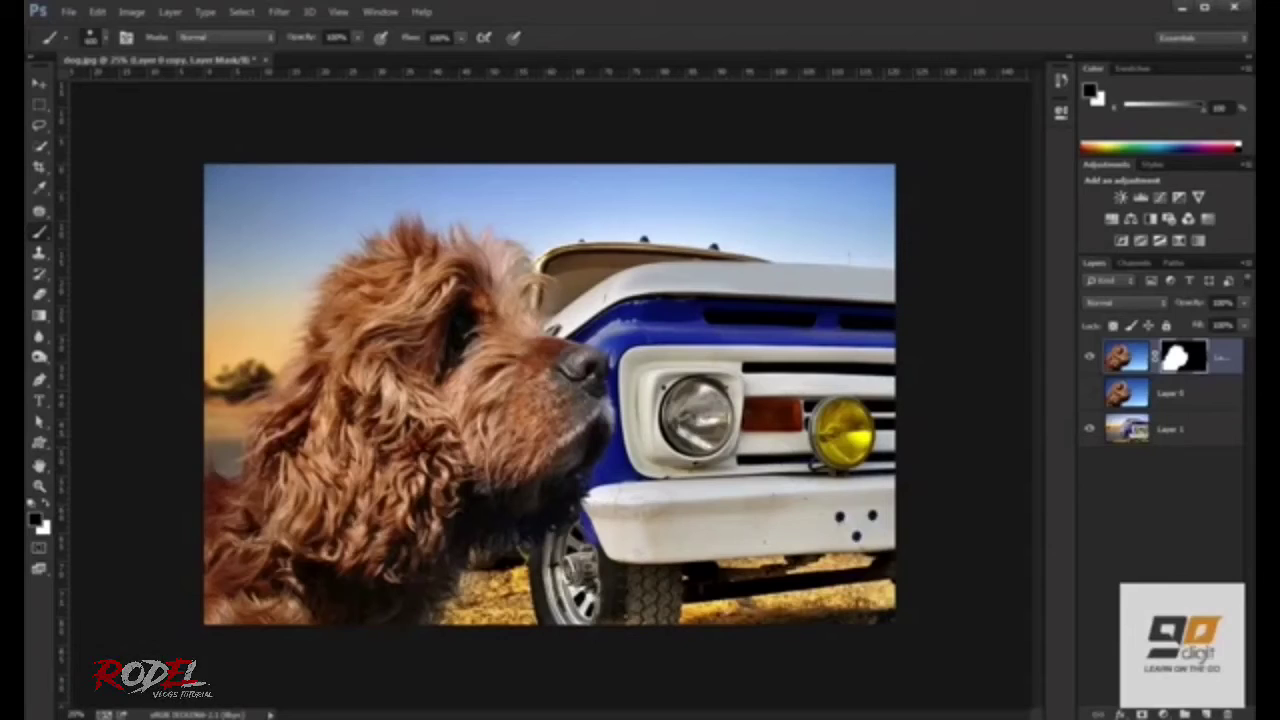
key(v)
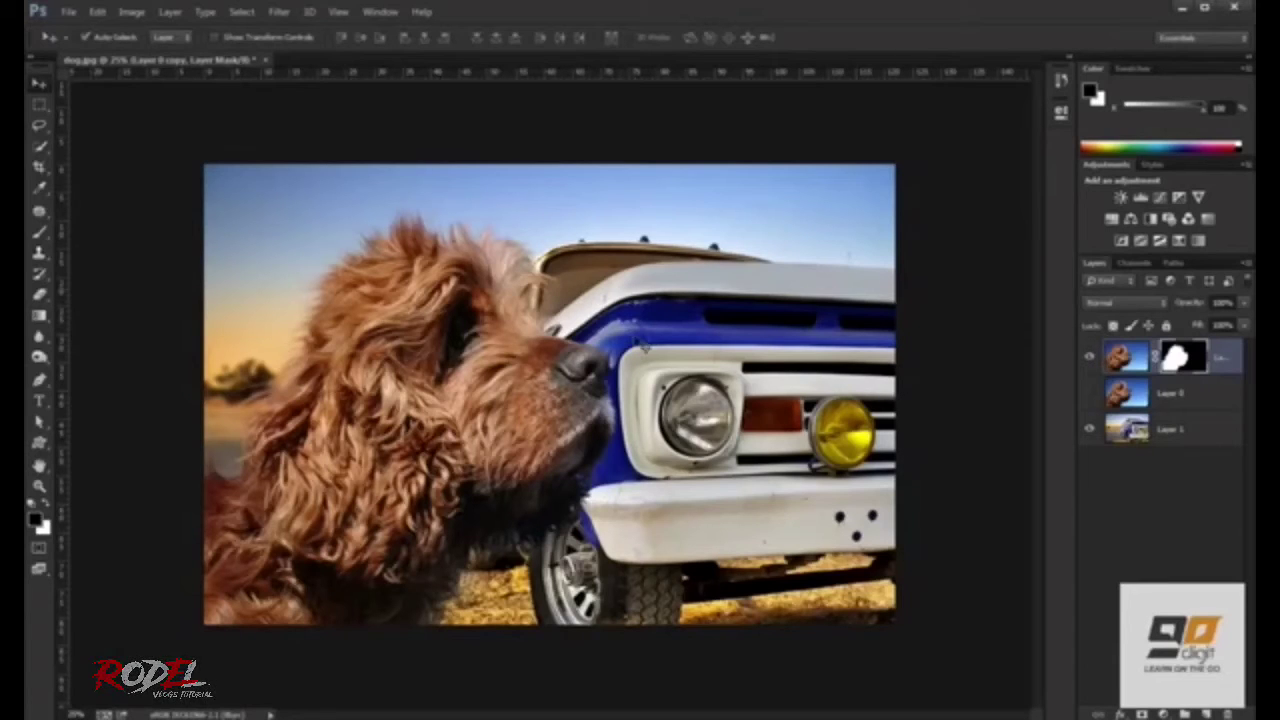
Nudge the truck photo left, and move the dog down-left beside the truck's front
click(1127, 357)
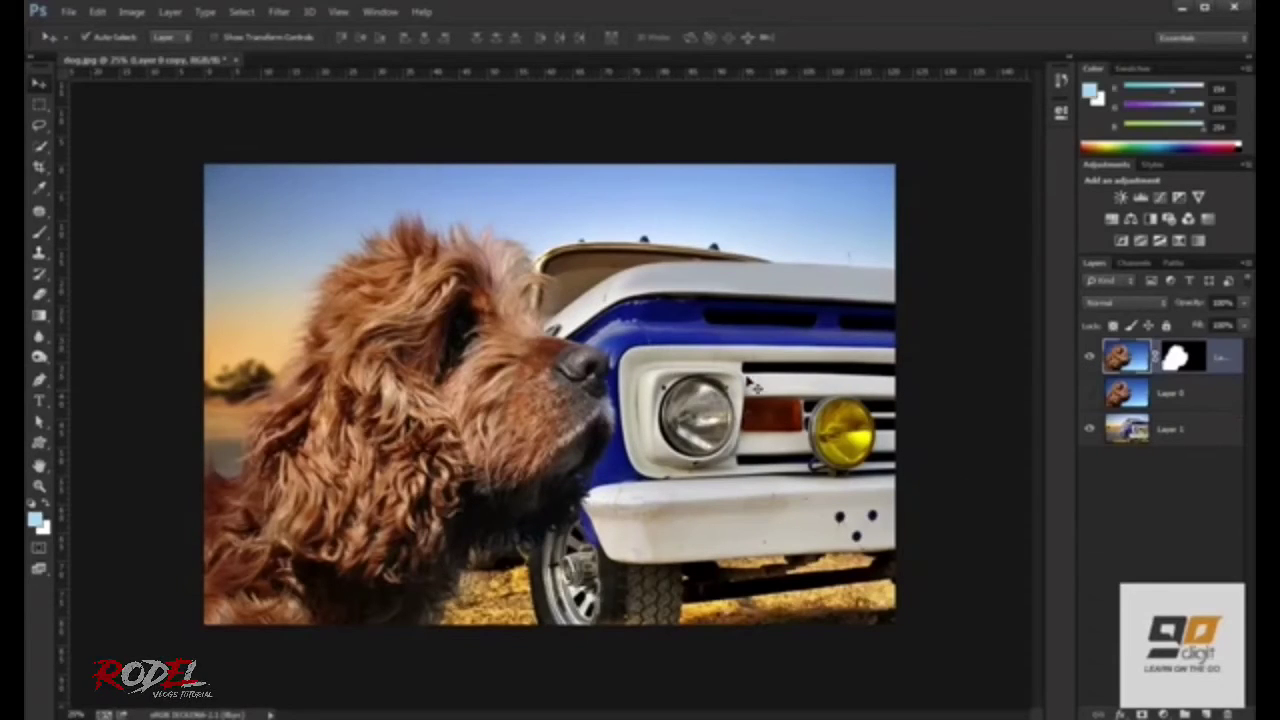
click(1133, 441)
mouse_move(742, 392)
mouse_down()
mouse_move(755, 381)
mouse_move(737, 386)
mouse_up()
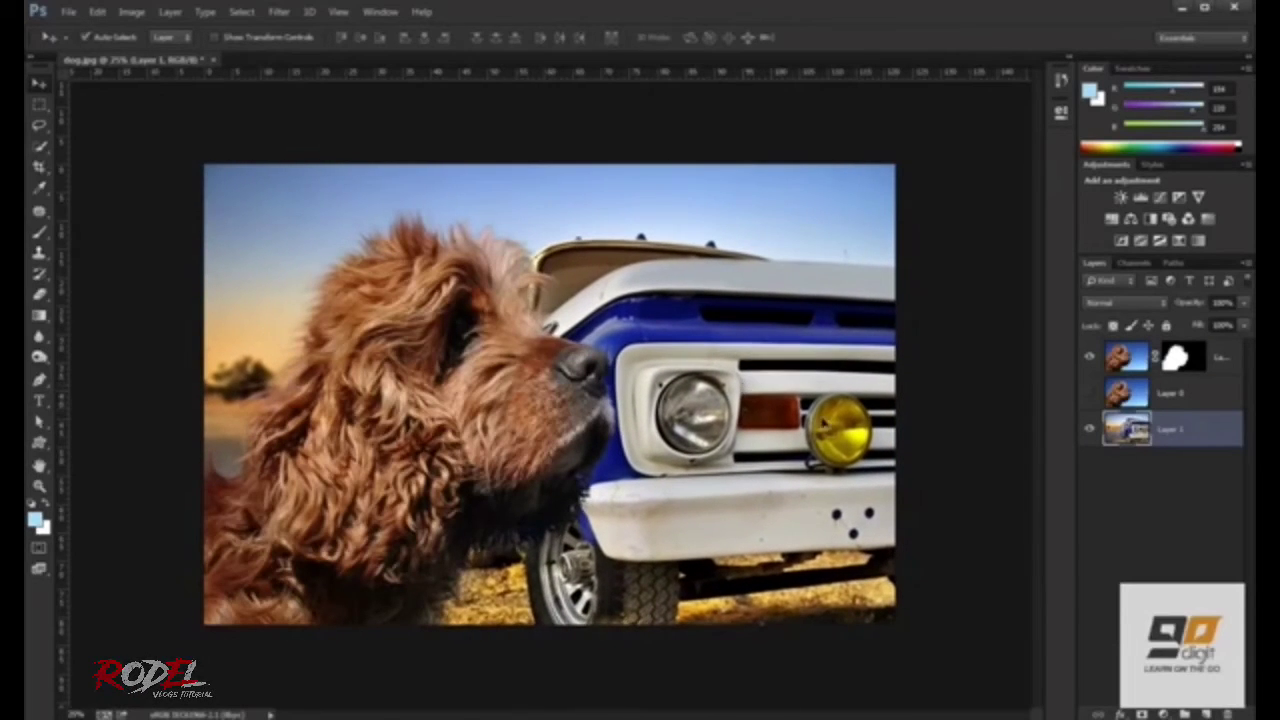
click(1130, 357)
mouse_move(502, 338)
mouse_down()
mouse_move(452, 388)
mouse_move(472, 388)
mouse_up()
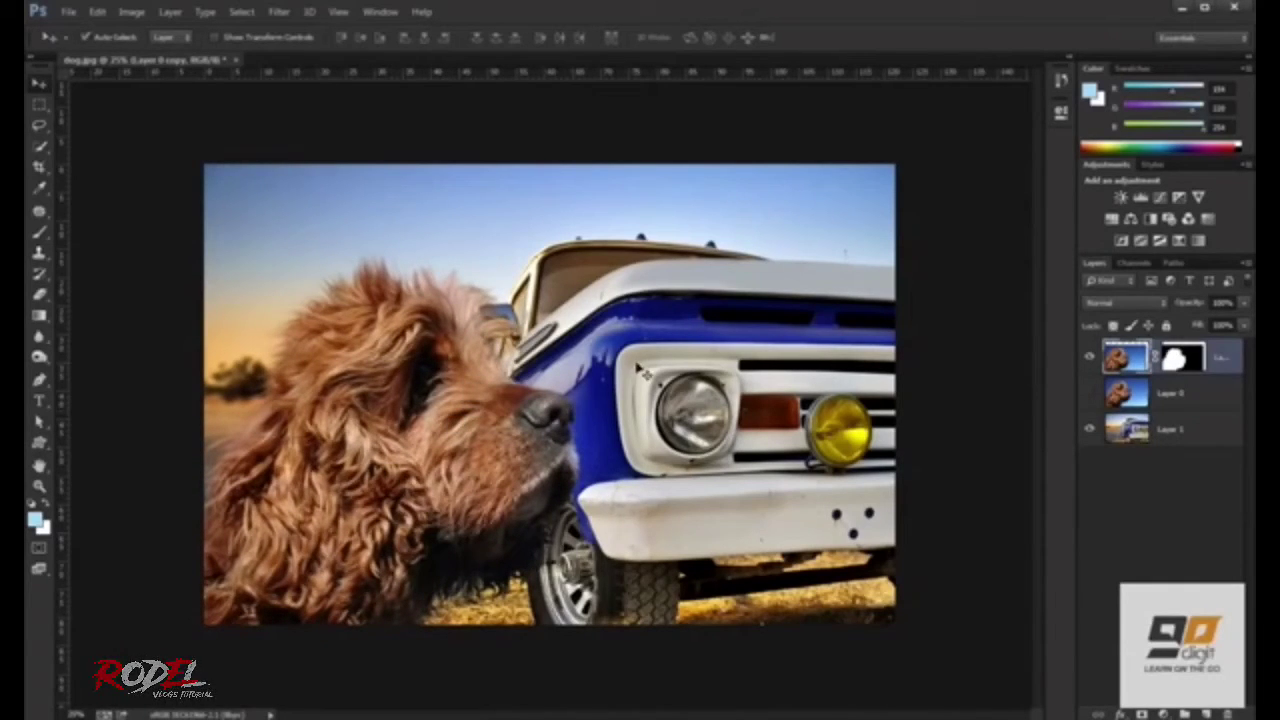
click(1240, 515)
Add a Color Lookup adjustment layer and browse the 3DLUT looks, settling on DropBlues.3DL
click(1163, 713)
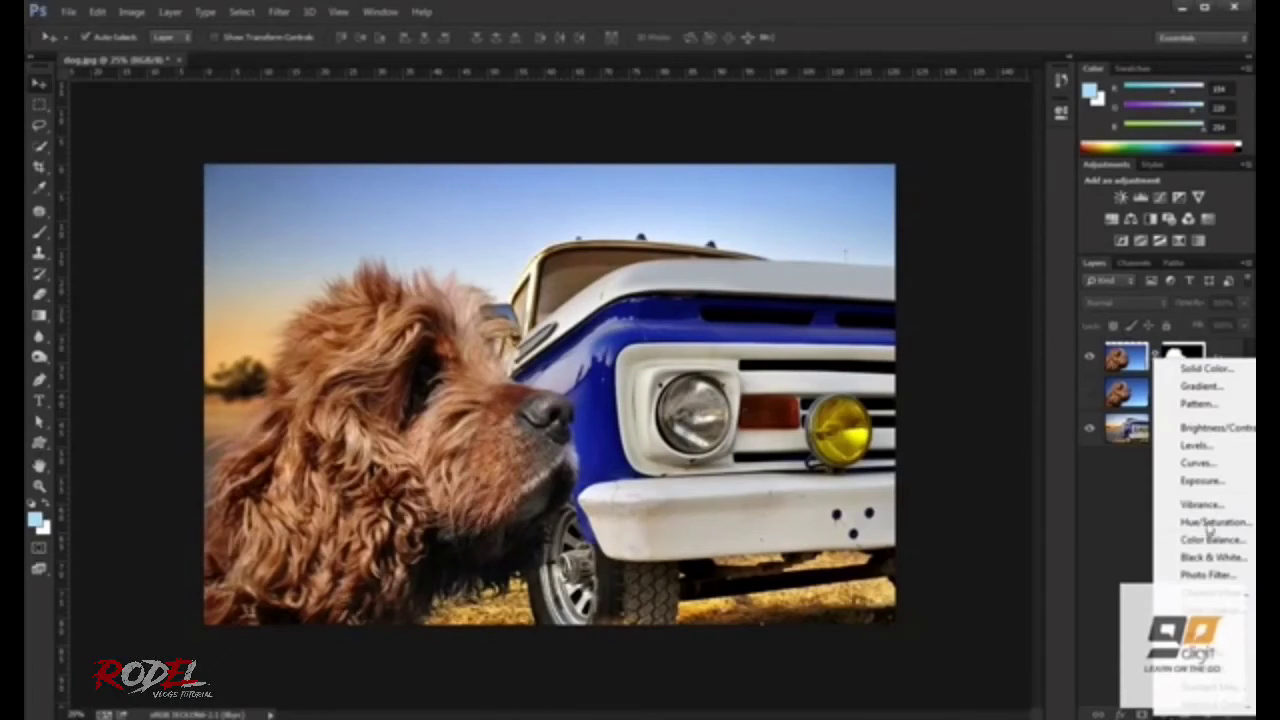
click(1205, 610)
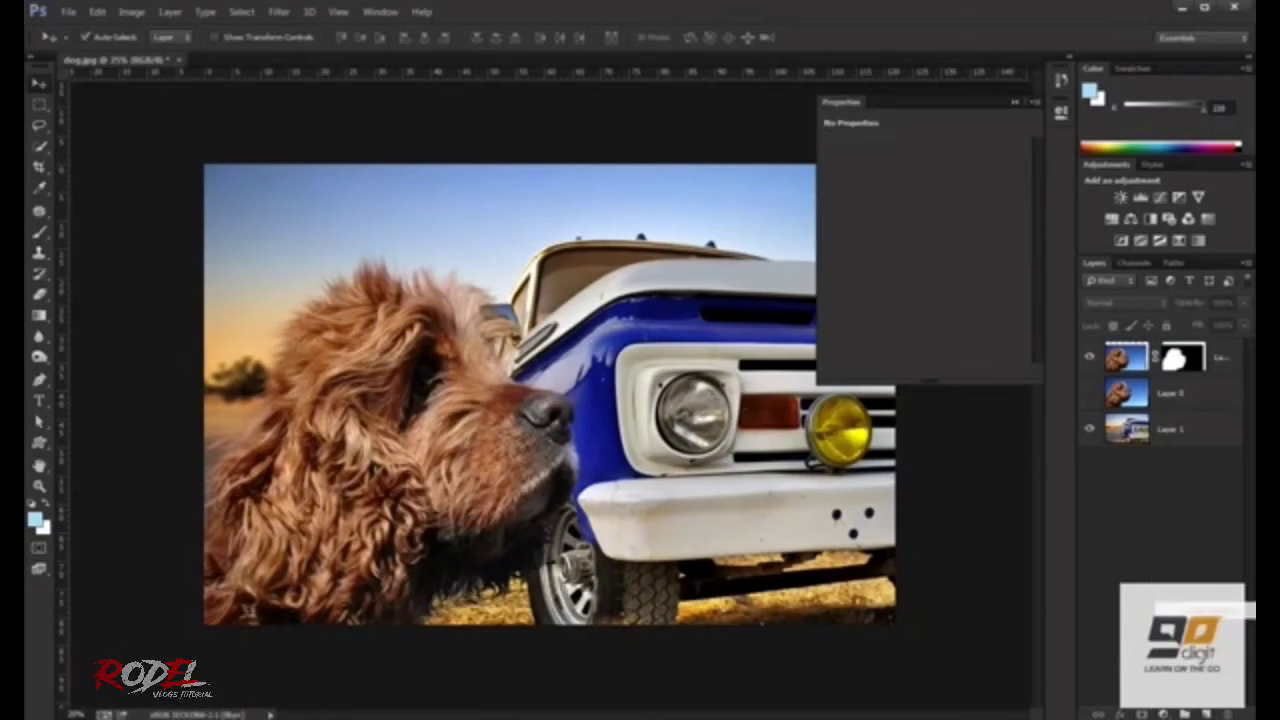
click(957, 152)
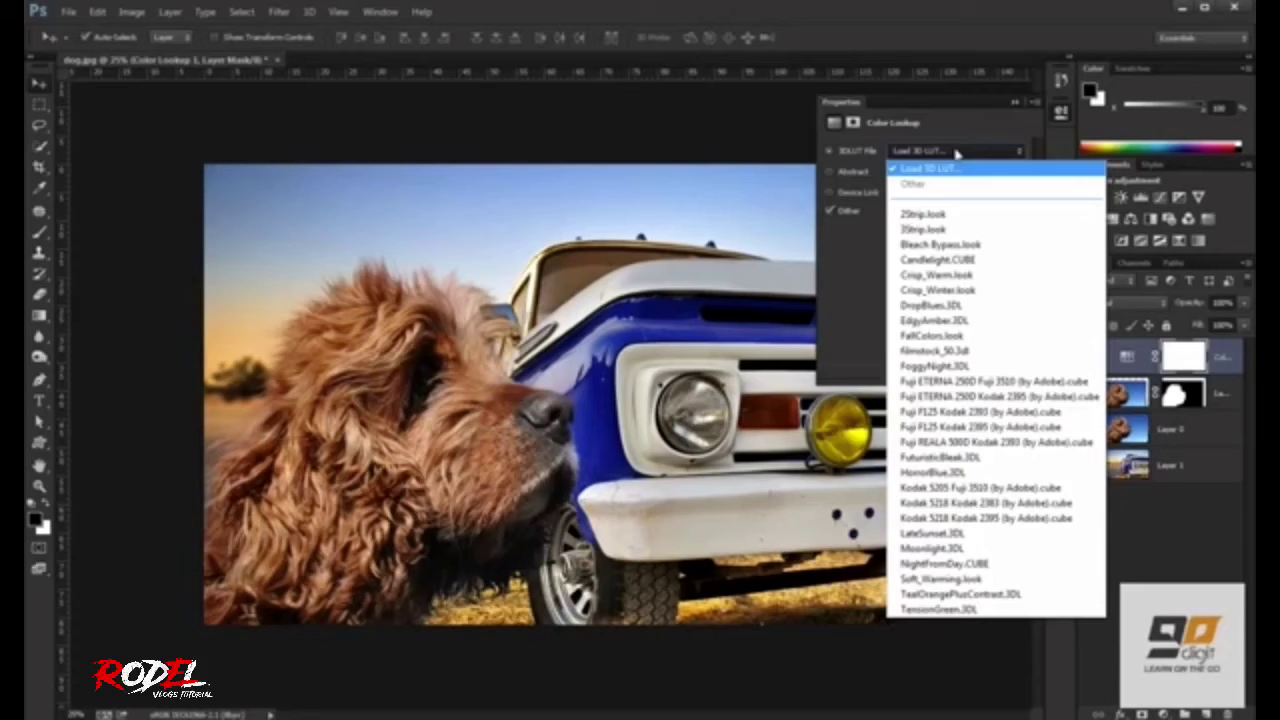
click(928, 222)
scroll(934, 152, down, 1)
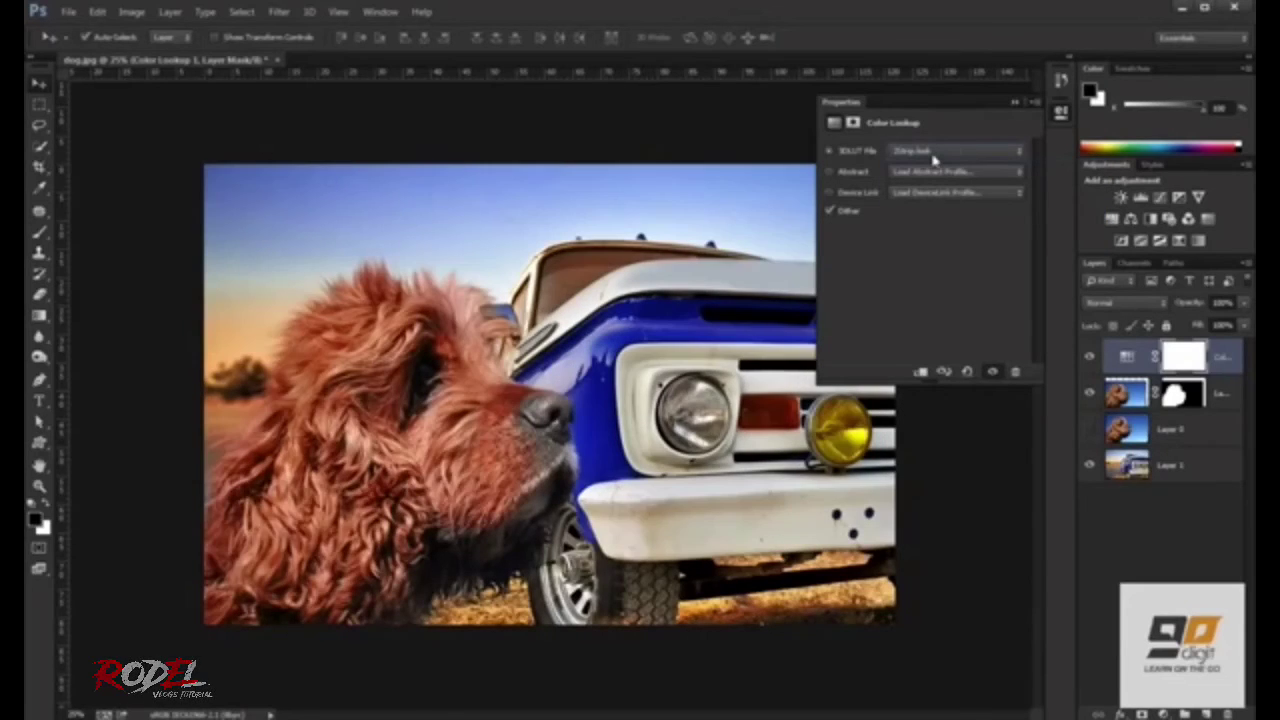
scroll(934, 152, down, 1)
scroll(934, 152, down, 1)
scroll(934, 152, down, 1)
scroll(934, 152, up, 1)
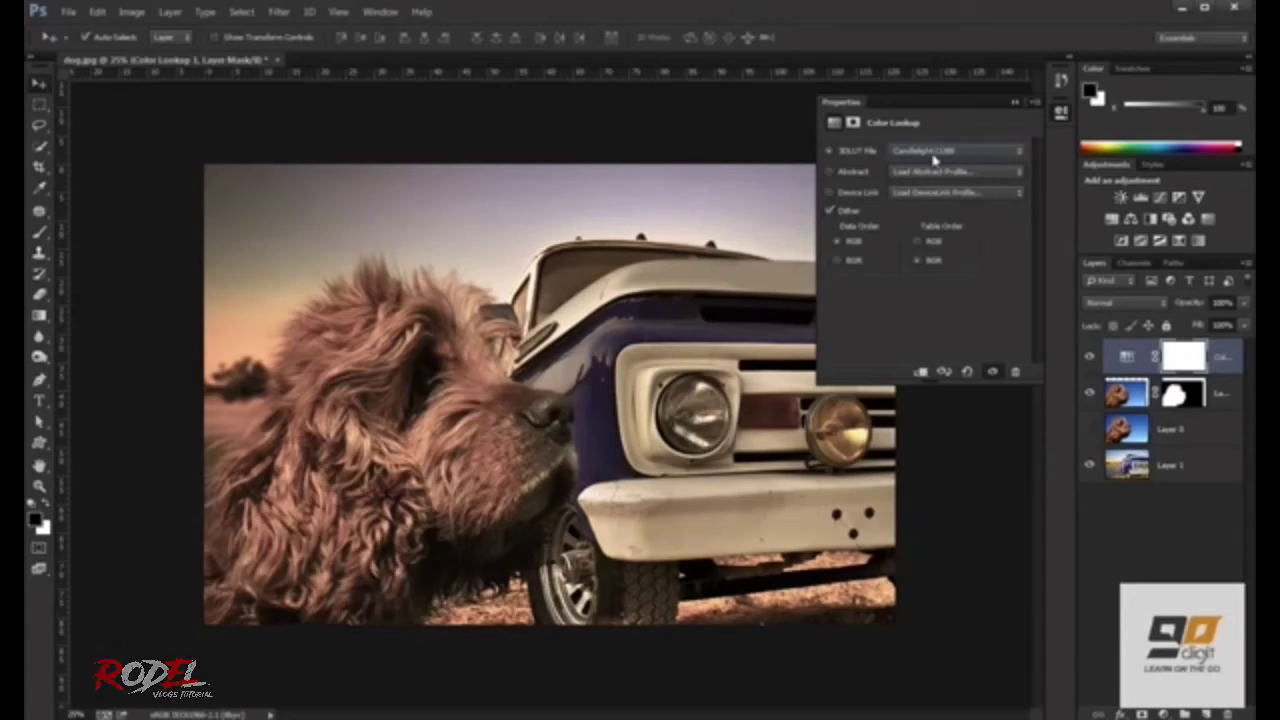
scroll(940, 151, down, 1)
scroll(941, 153, down, 1)
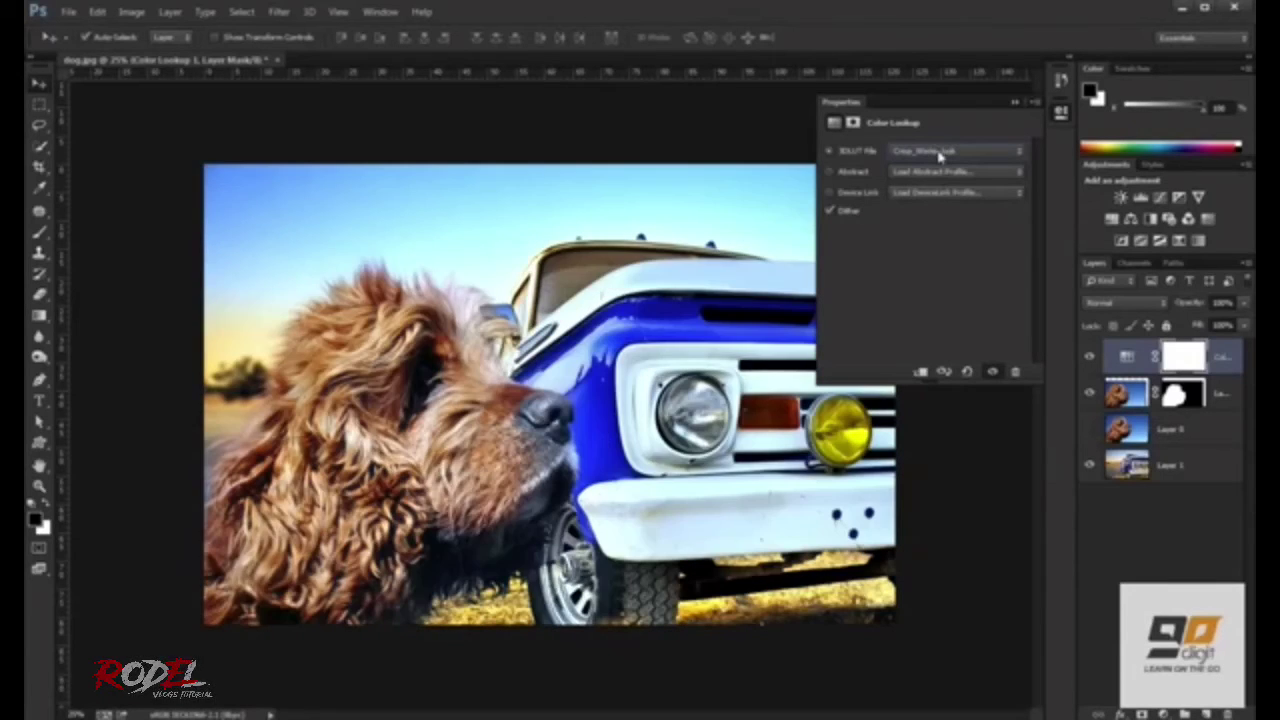
scroll(942, 155, down, 1)
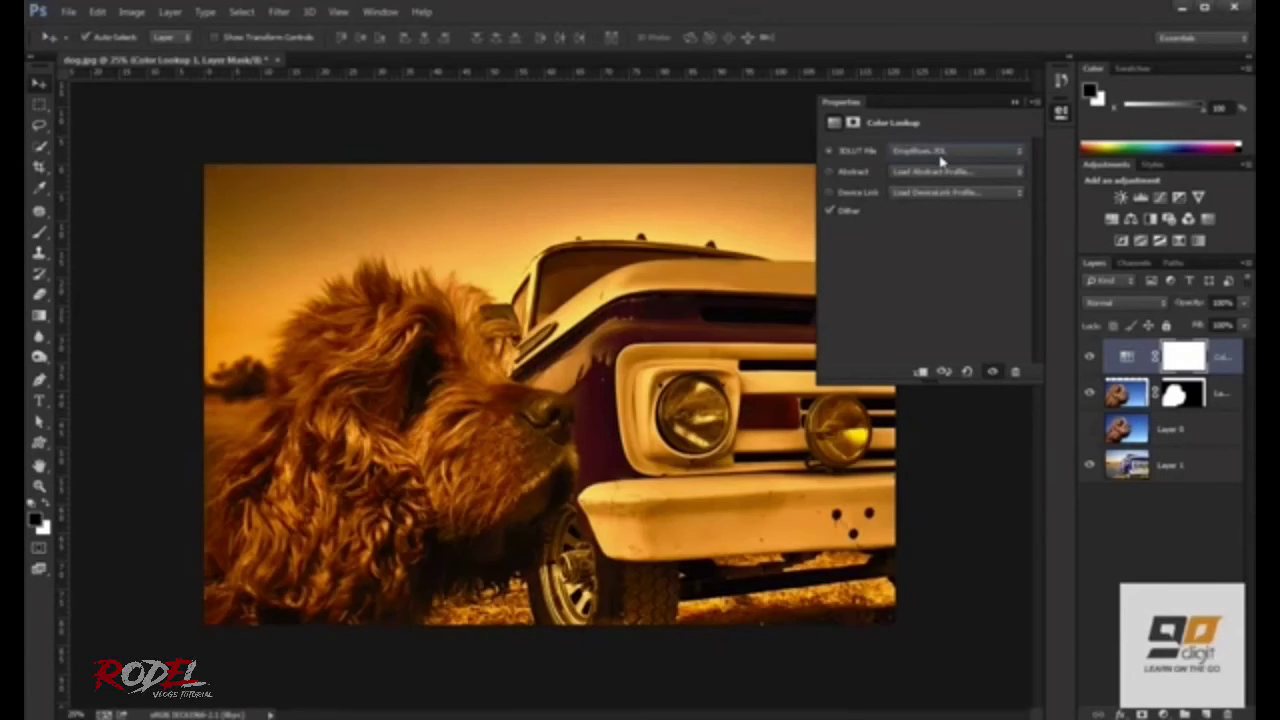
scroll(933, 160, up, 1)
Try blend modes on the Color Lookup layer, ending on a darkening blend that deepens the truck
click(1127, 357)
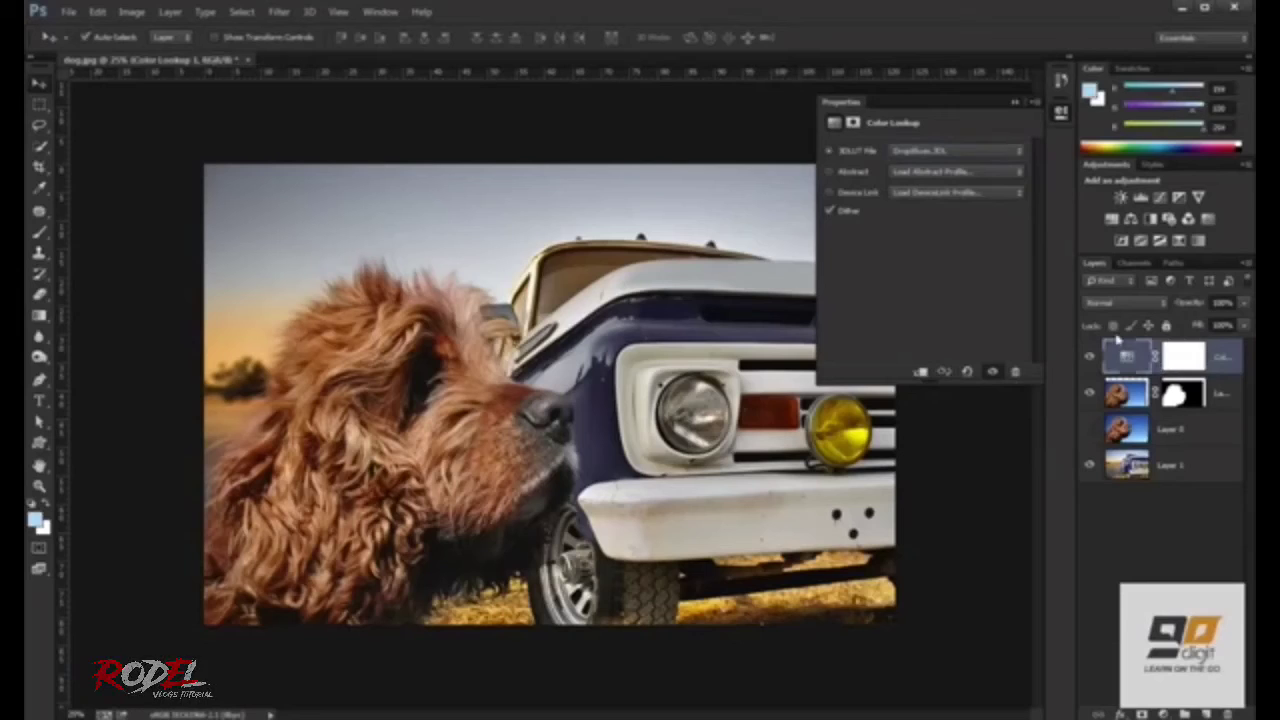
click(1115, 303)
scroll(1113, 310, down, 1)
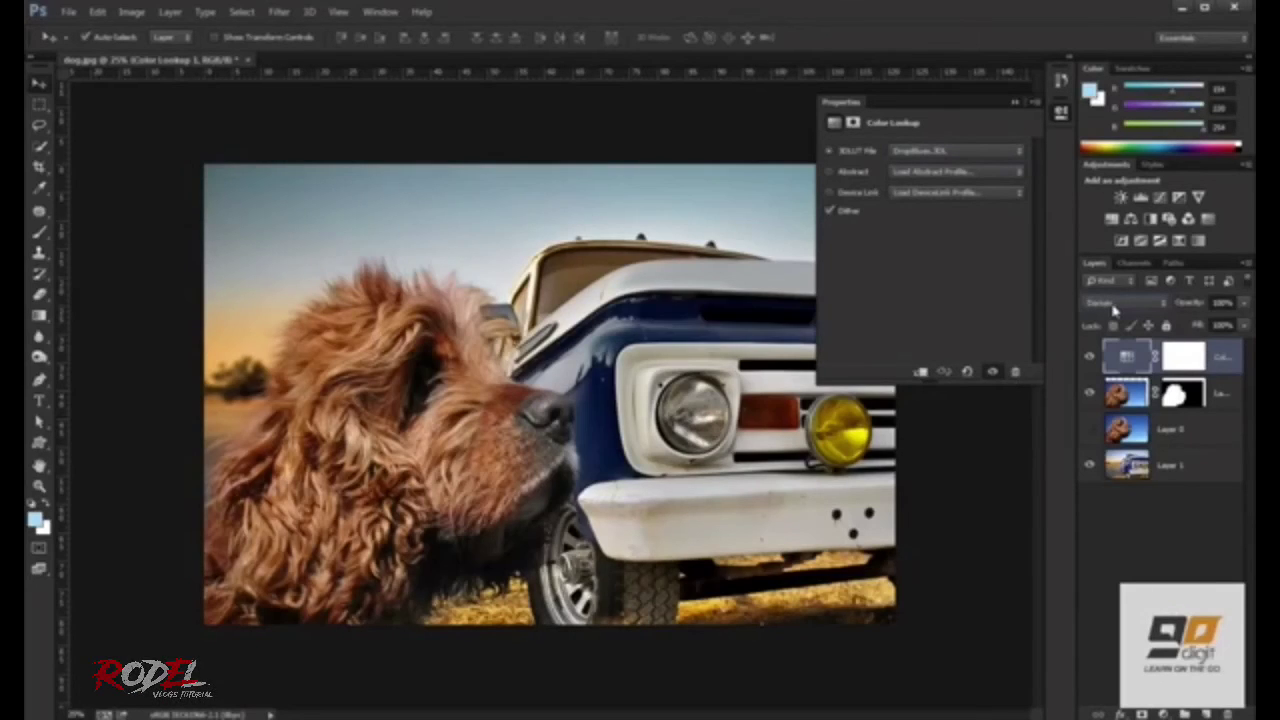
scroll(1113, 310, down, 1)
scroll(1113, 310, up, 1)
Select Layer 1 and collapse the Properties panel to reveal the graded composite
click(530, 316)
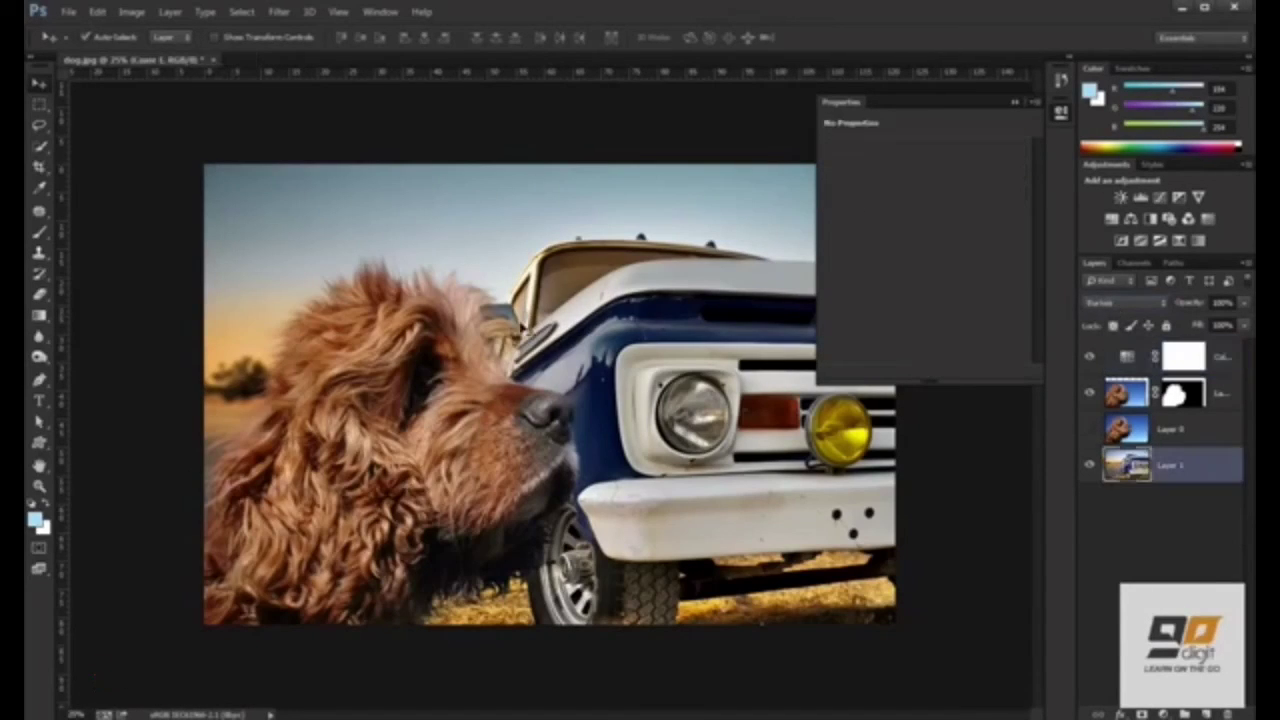
click(1058, 116)
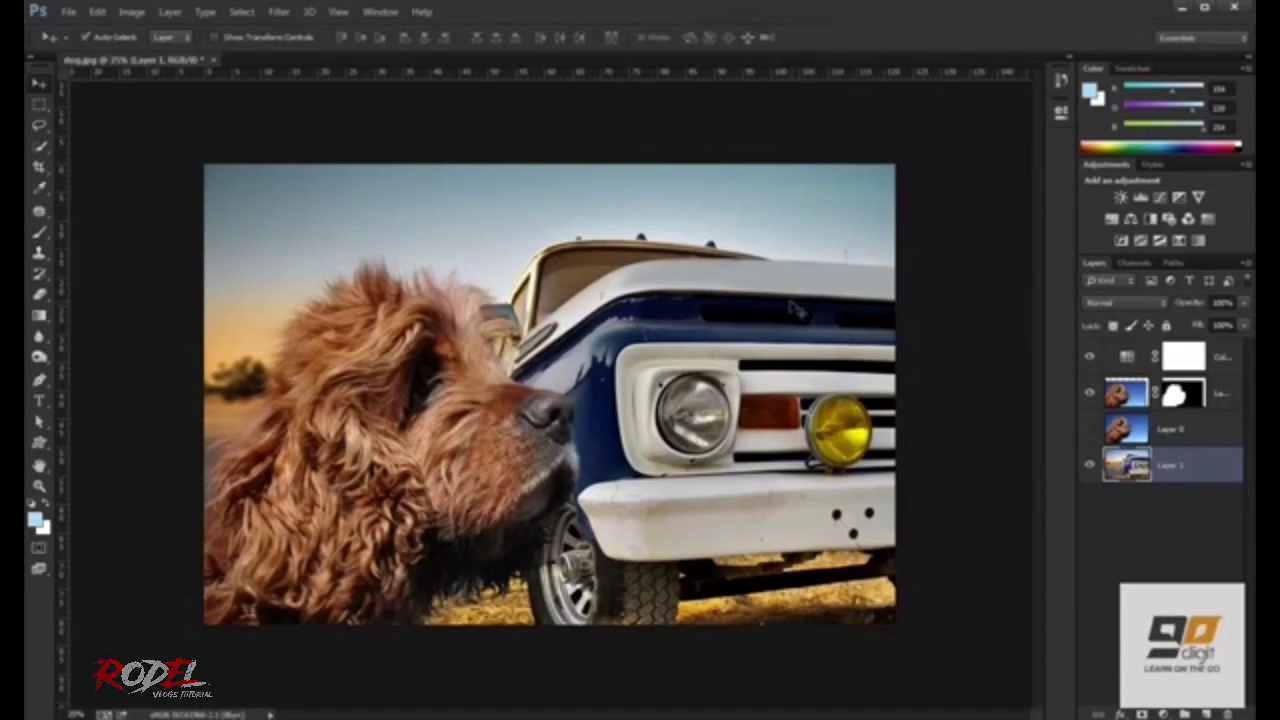